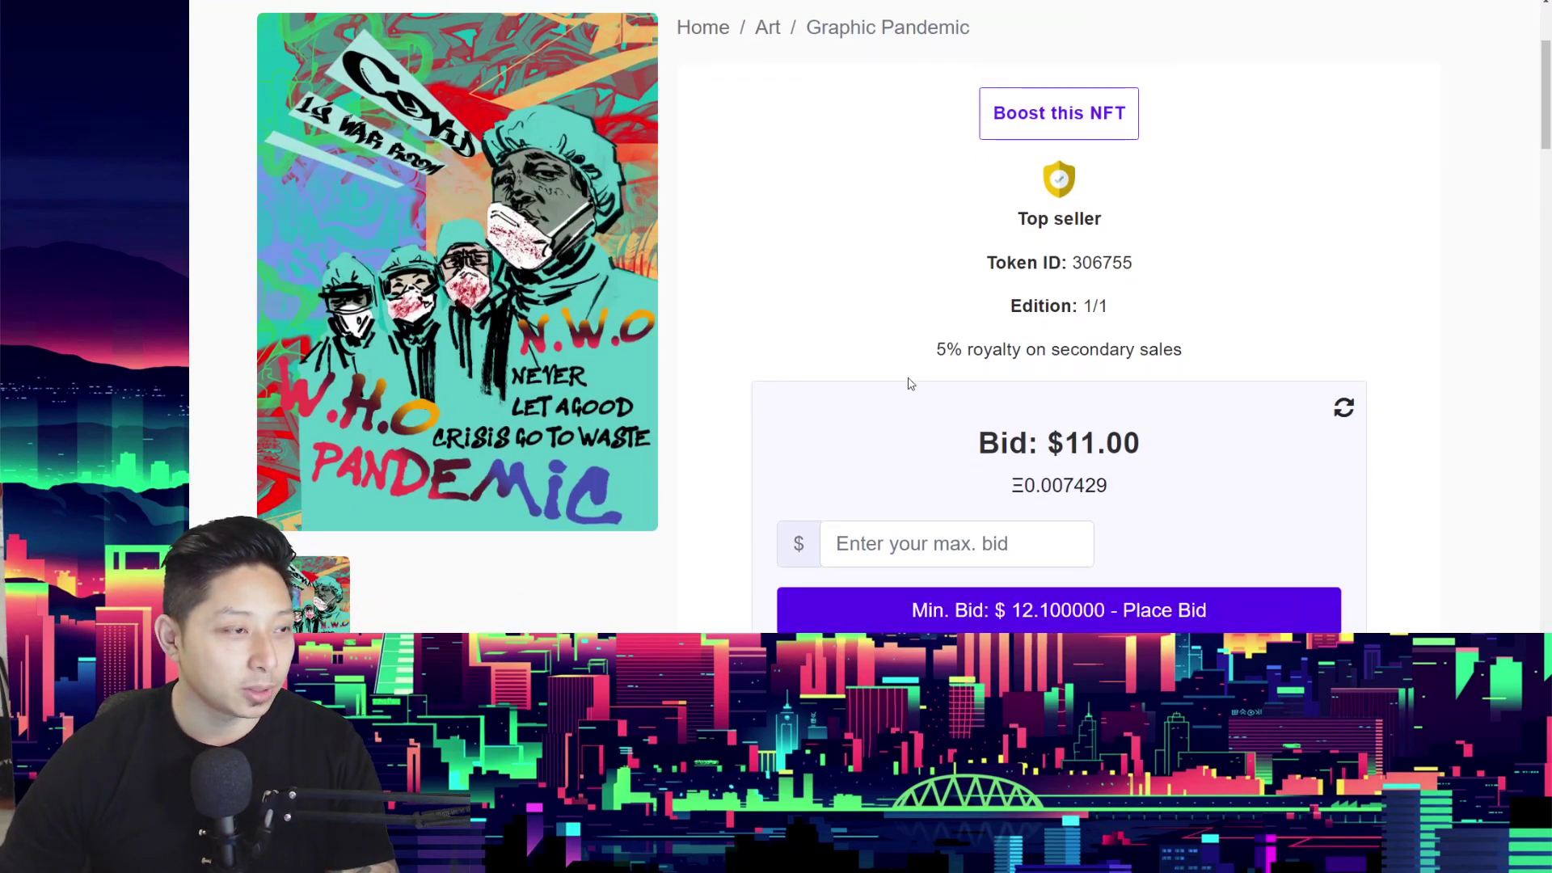
pyautogui.scroll(-1, 910, 384)
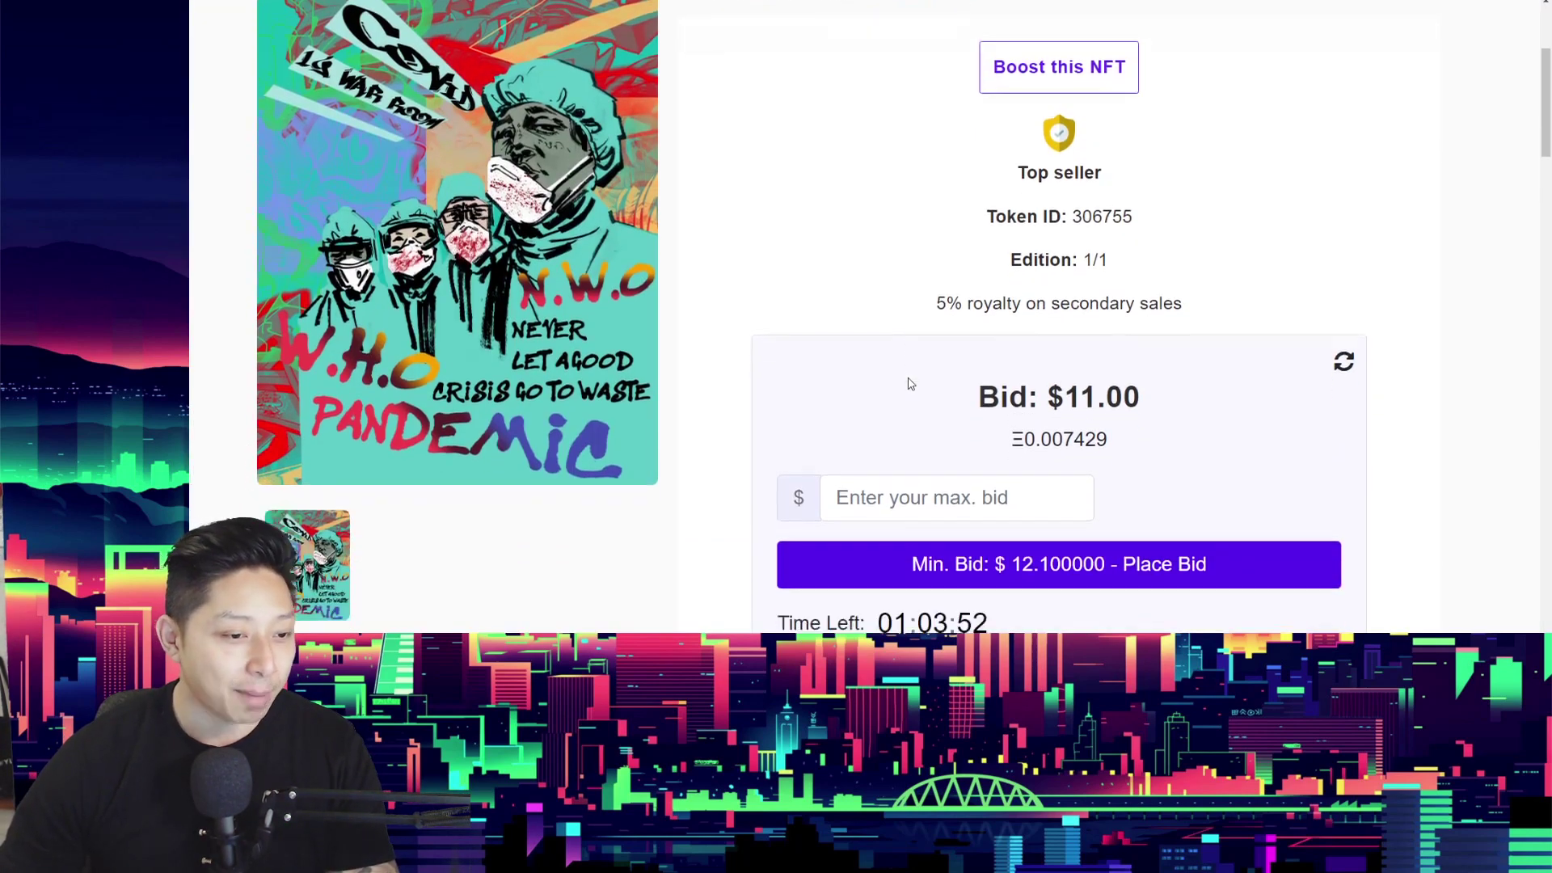
pyautogui.scroll(1, 910, 383)
pyautogui.scroll(-3, 910, 383)
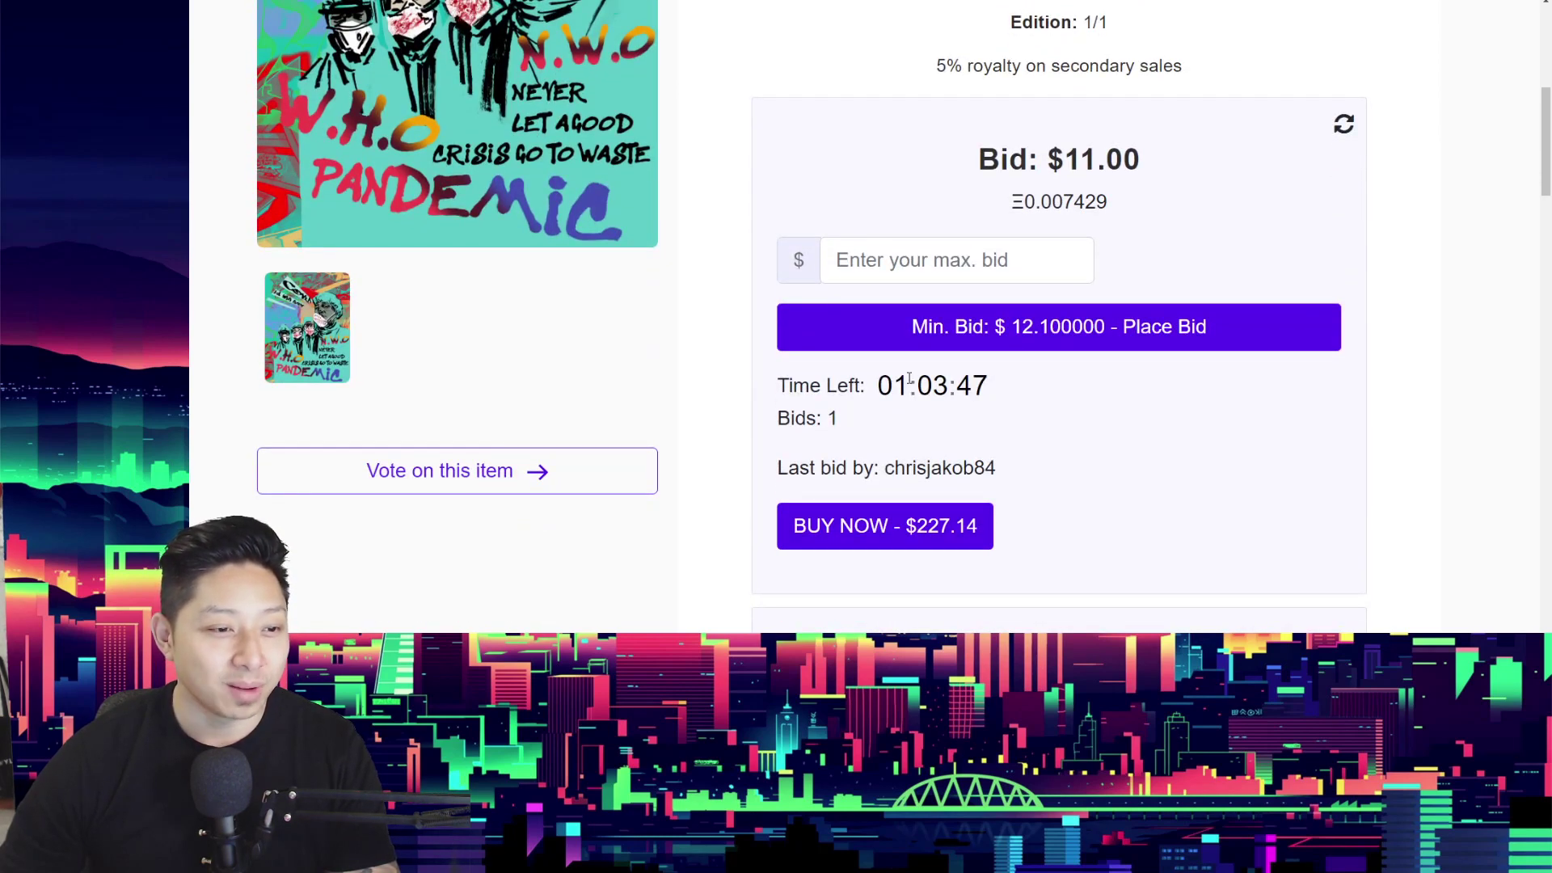
pyautogui.scroll(1, 1026, 475)
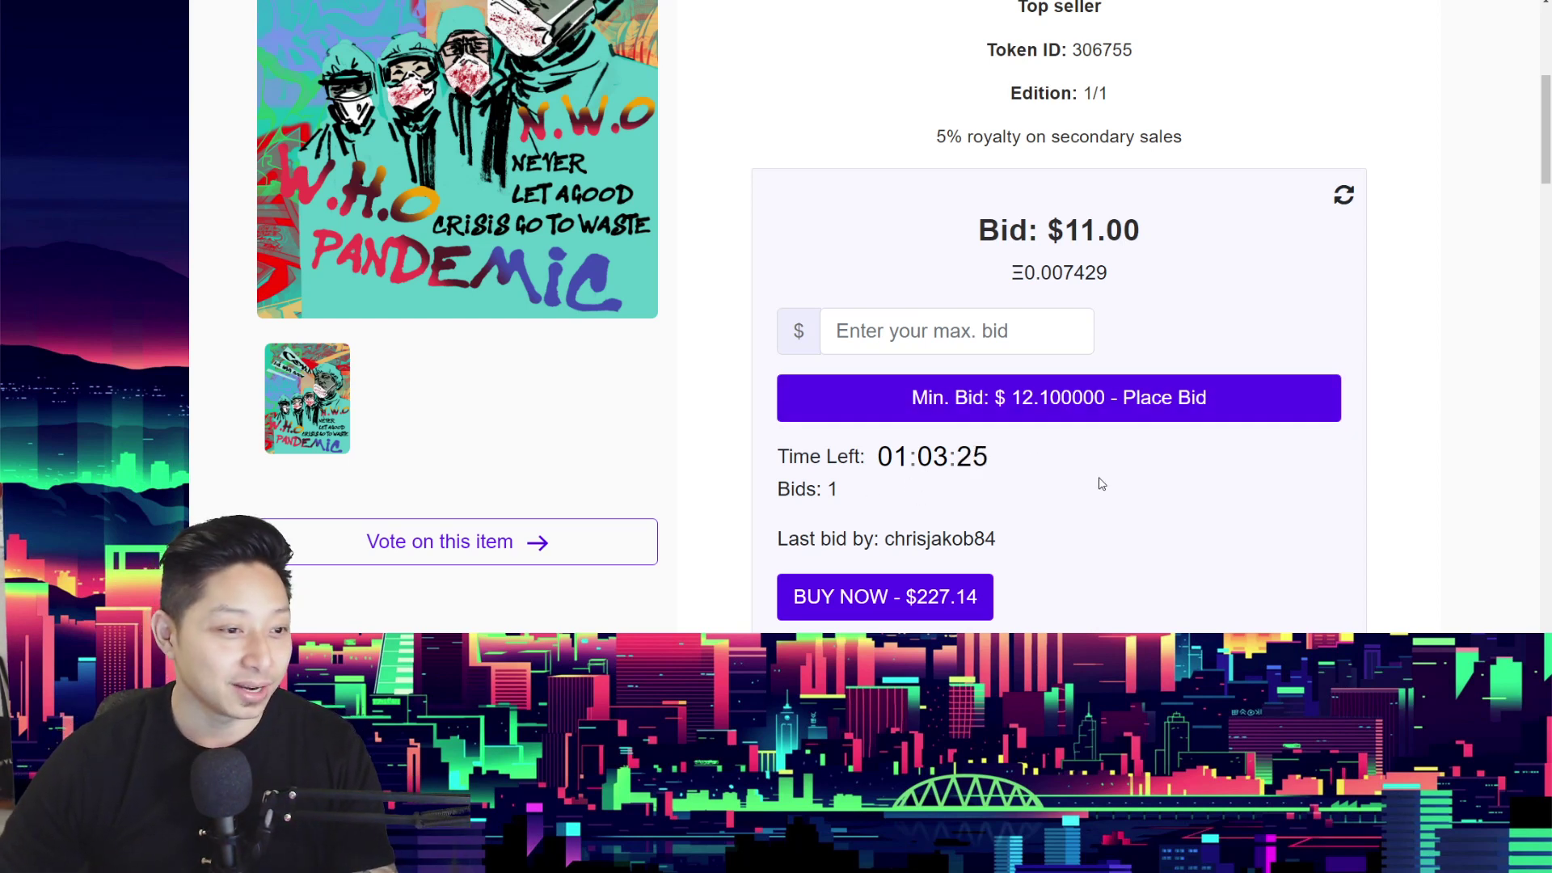
pyautogui.scroll(-3, 1099, 484)
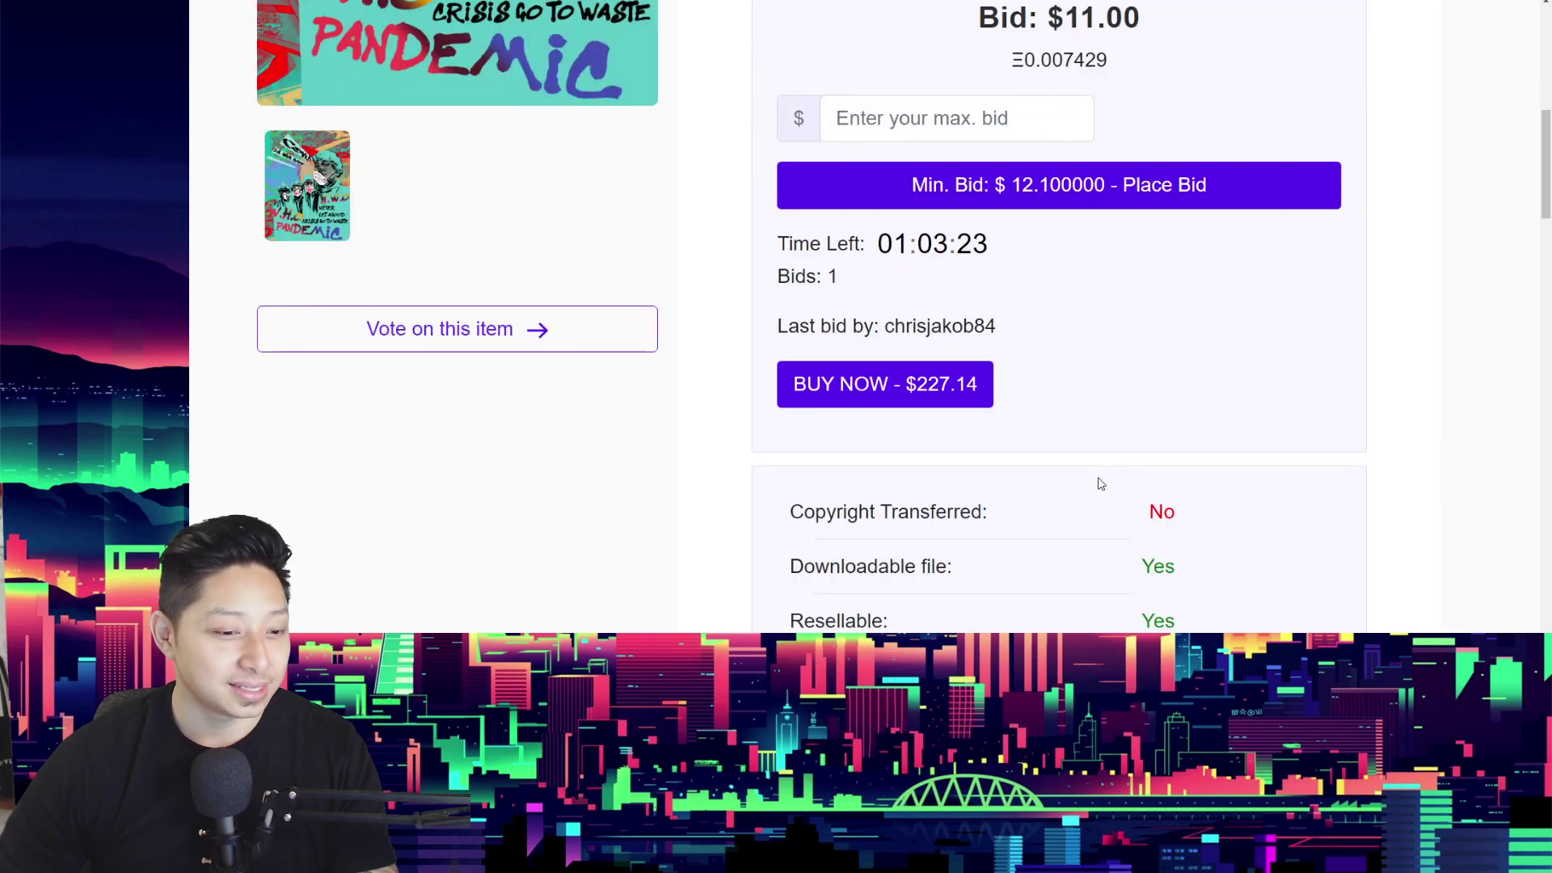
pyautogui.scroll(8, 1098, 476)
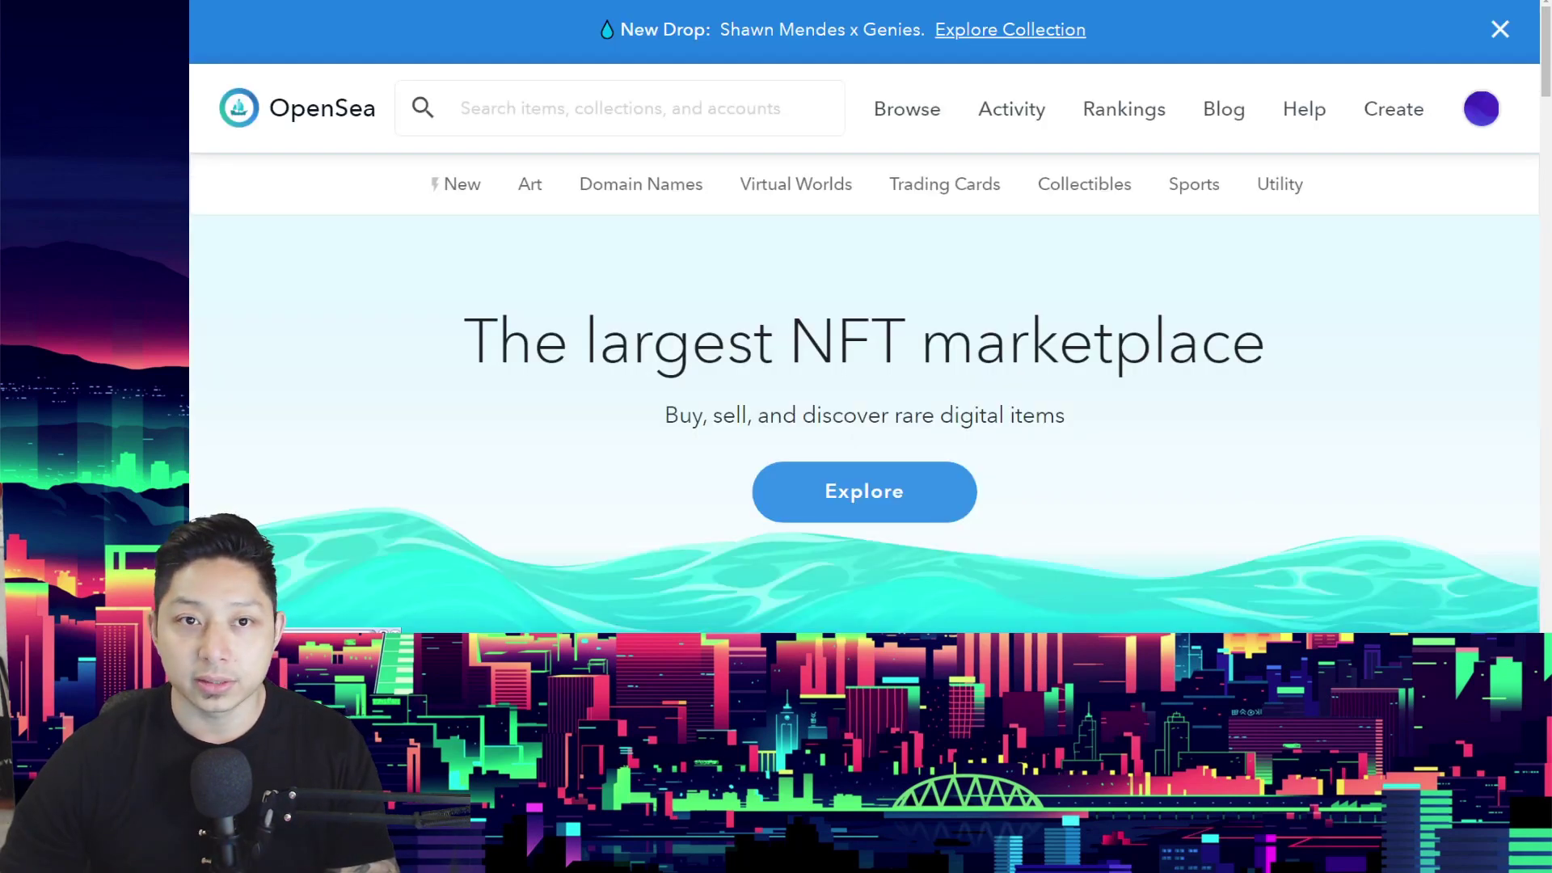
# Check the MetaMask wallet's Buy options and account details to confirm the 0.045 ETH balance, then close it
pyautogui.hotkey('alt', 'shift', 'm')
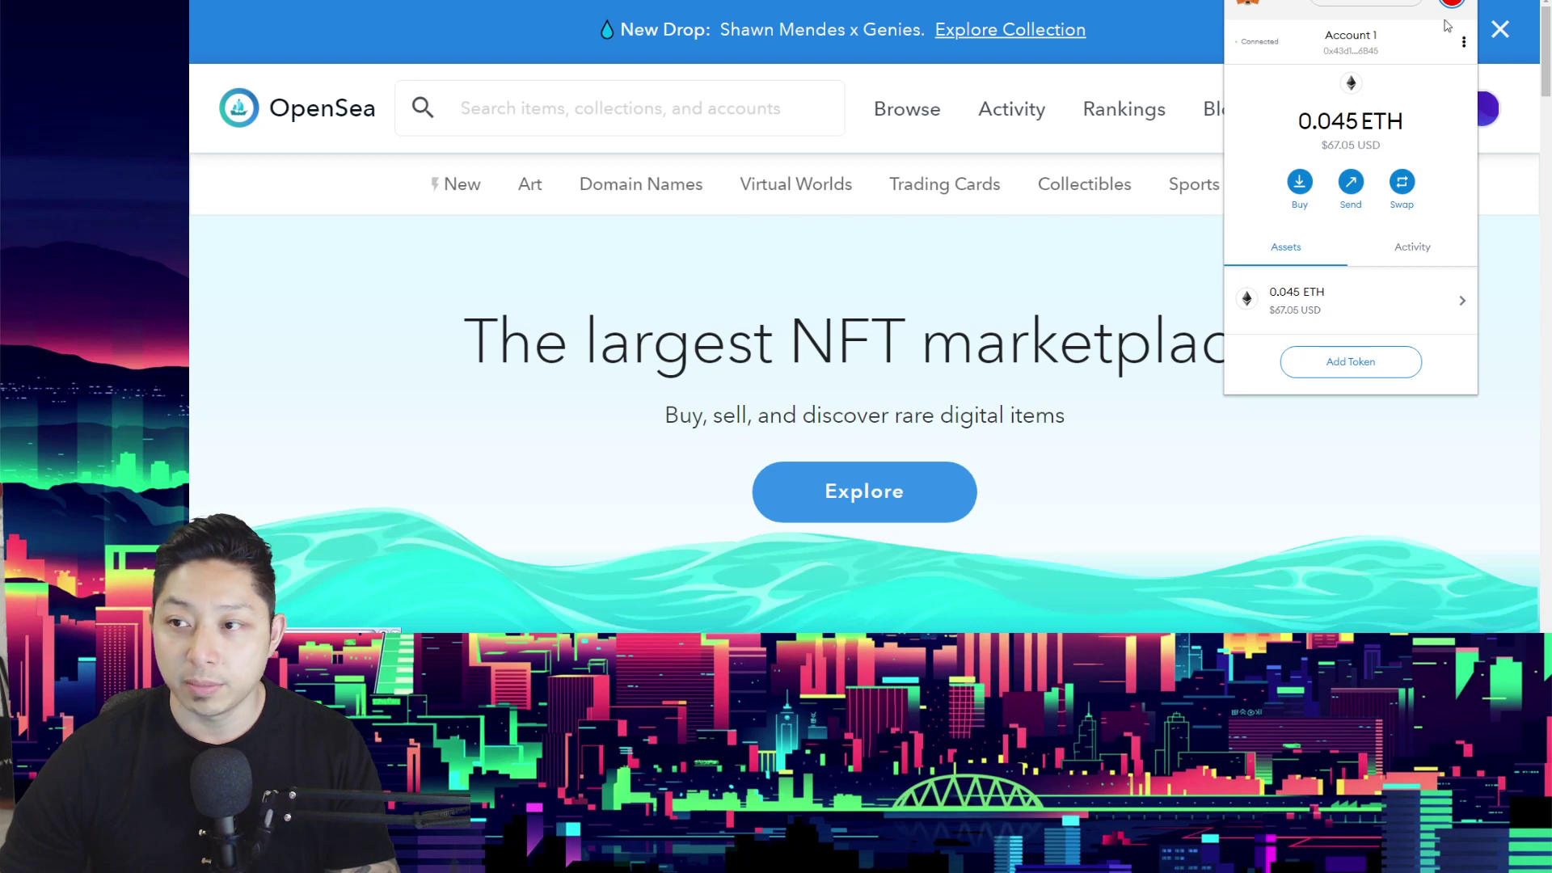
pyautogui.click(1299, 181)
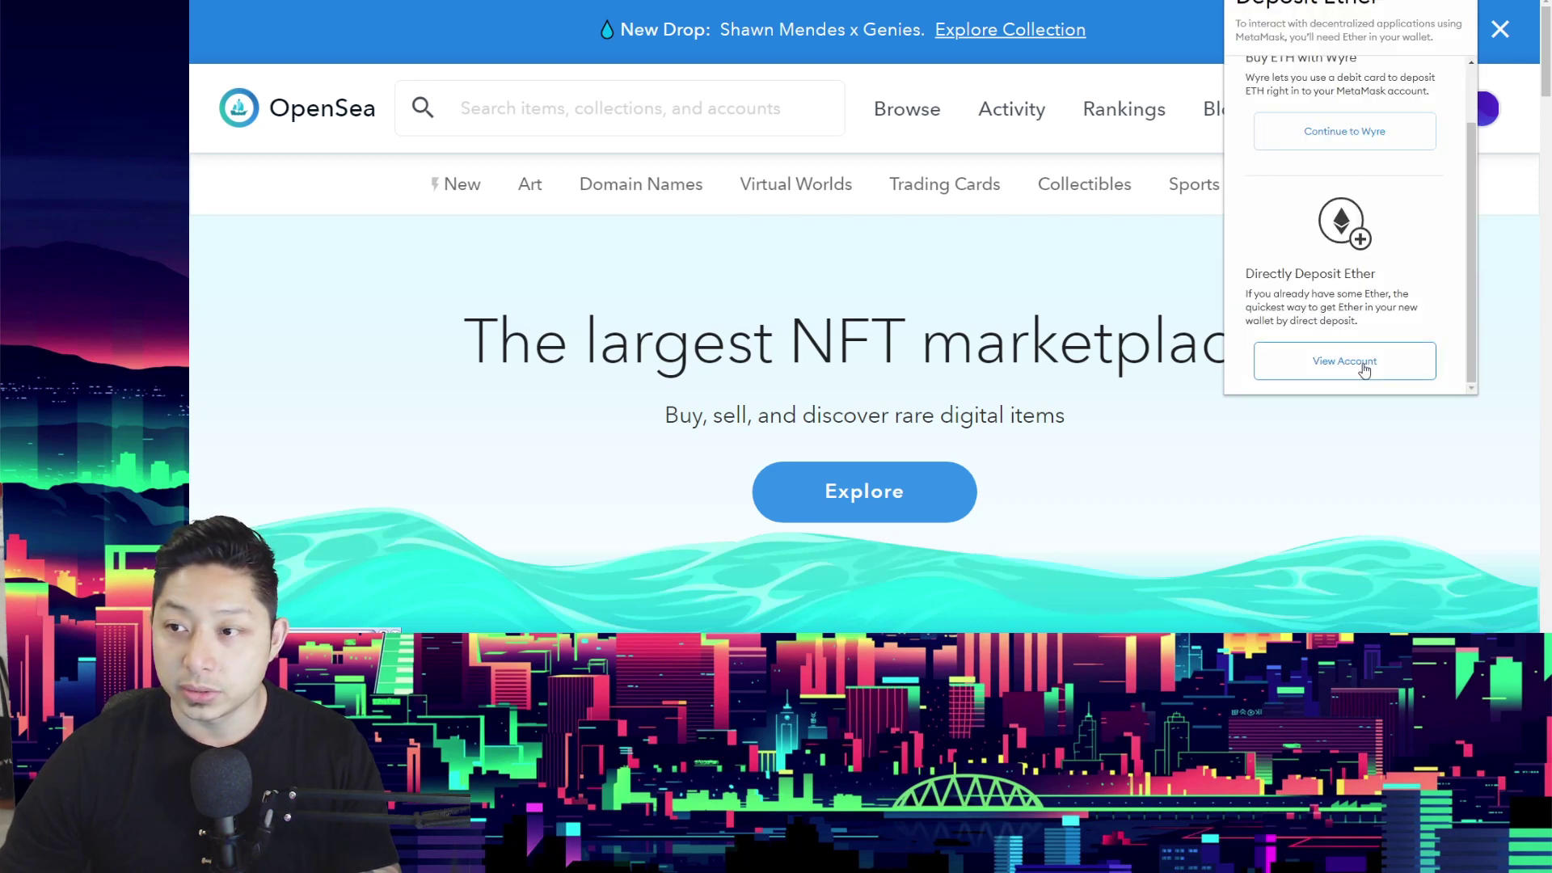
pyautogui.click(1364, 370)
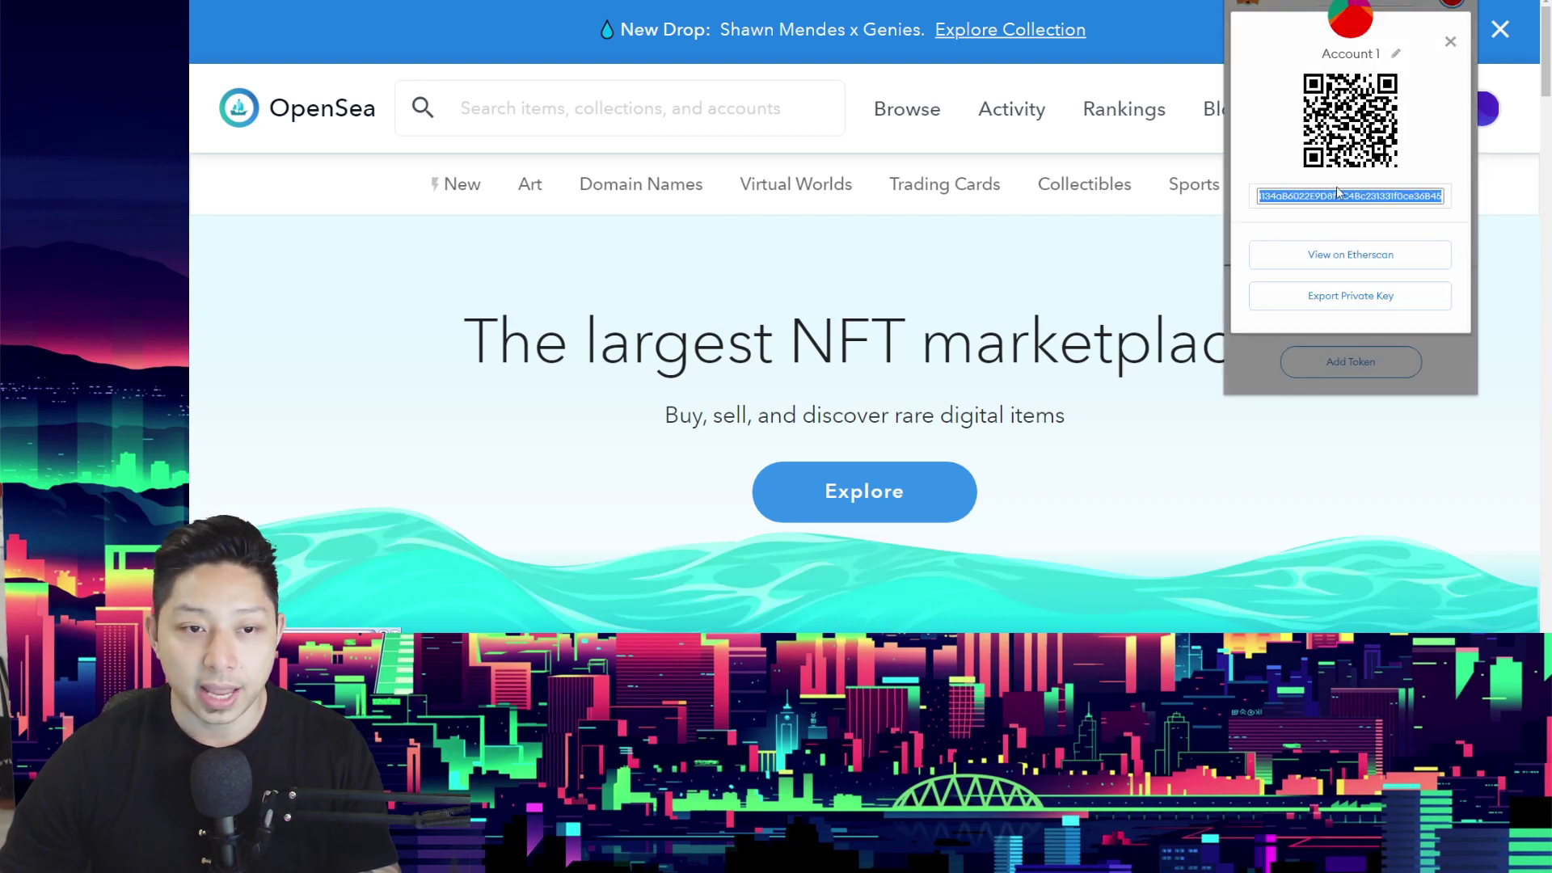
pyautogui.click(1449, 42)
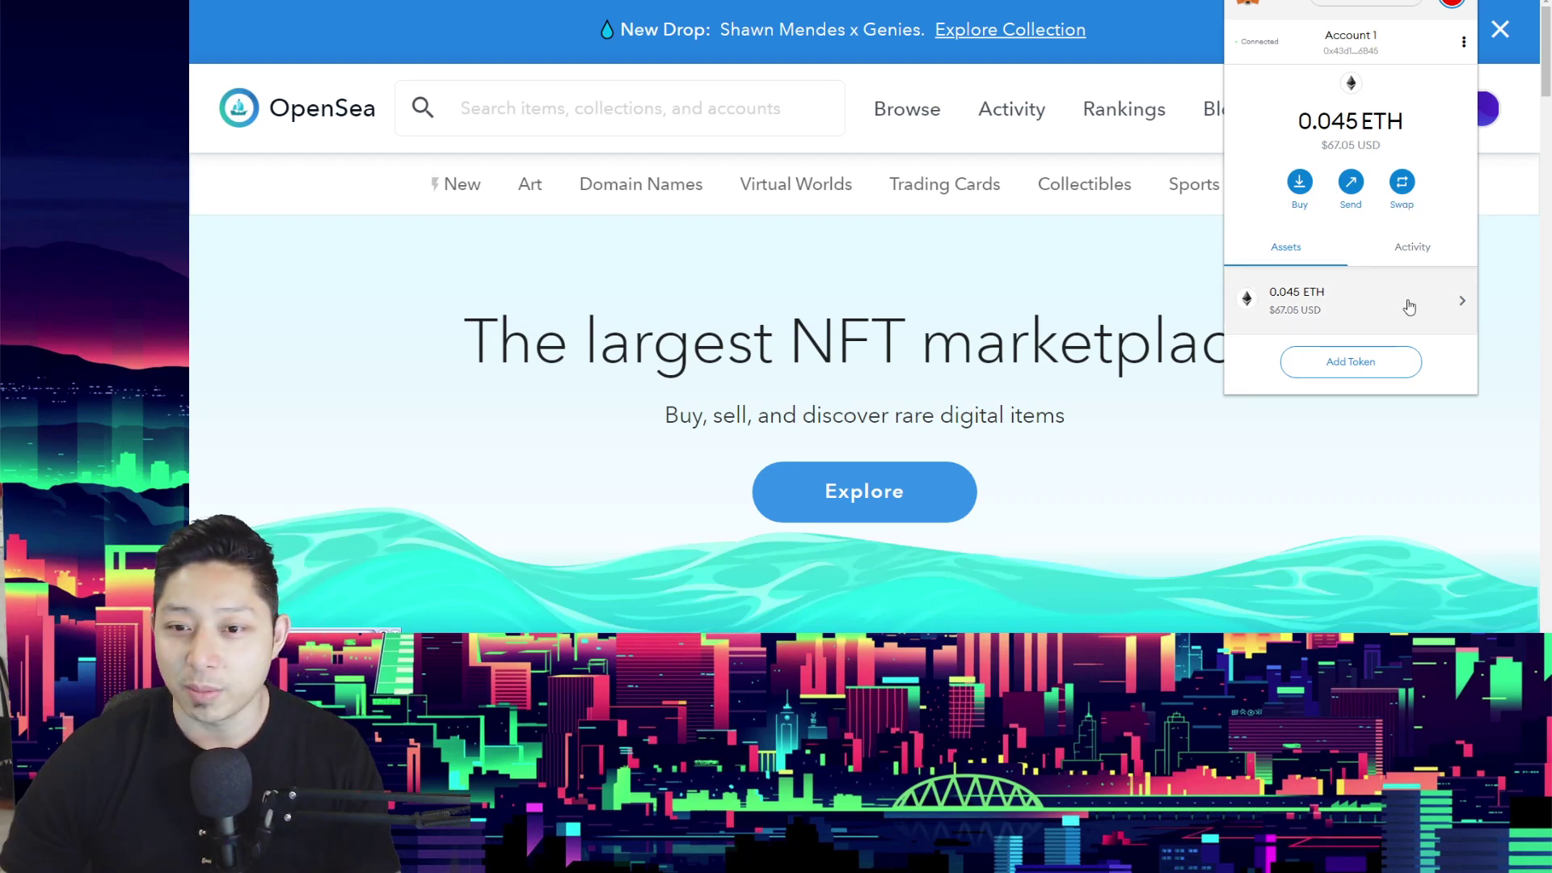
pyautogui.click(1132, 238)
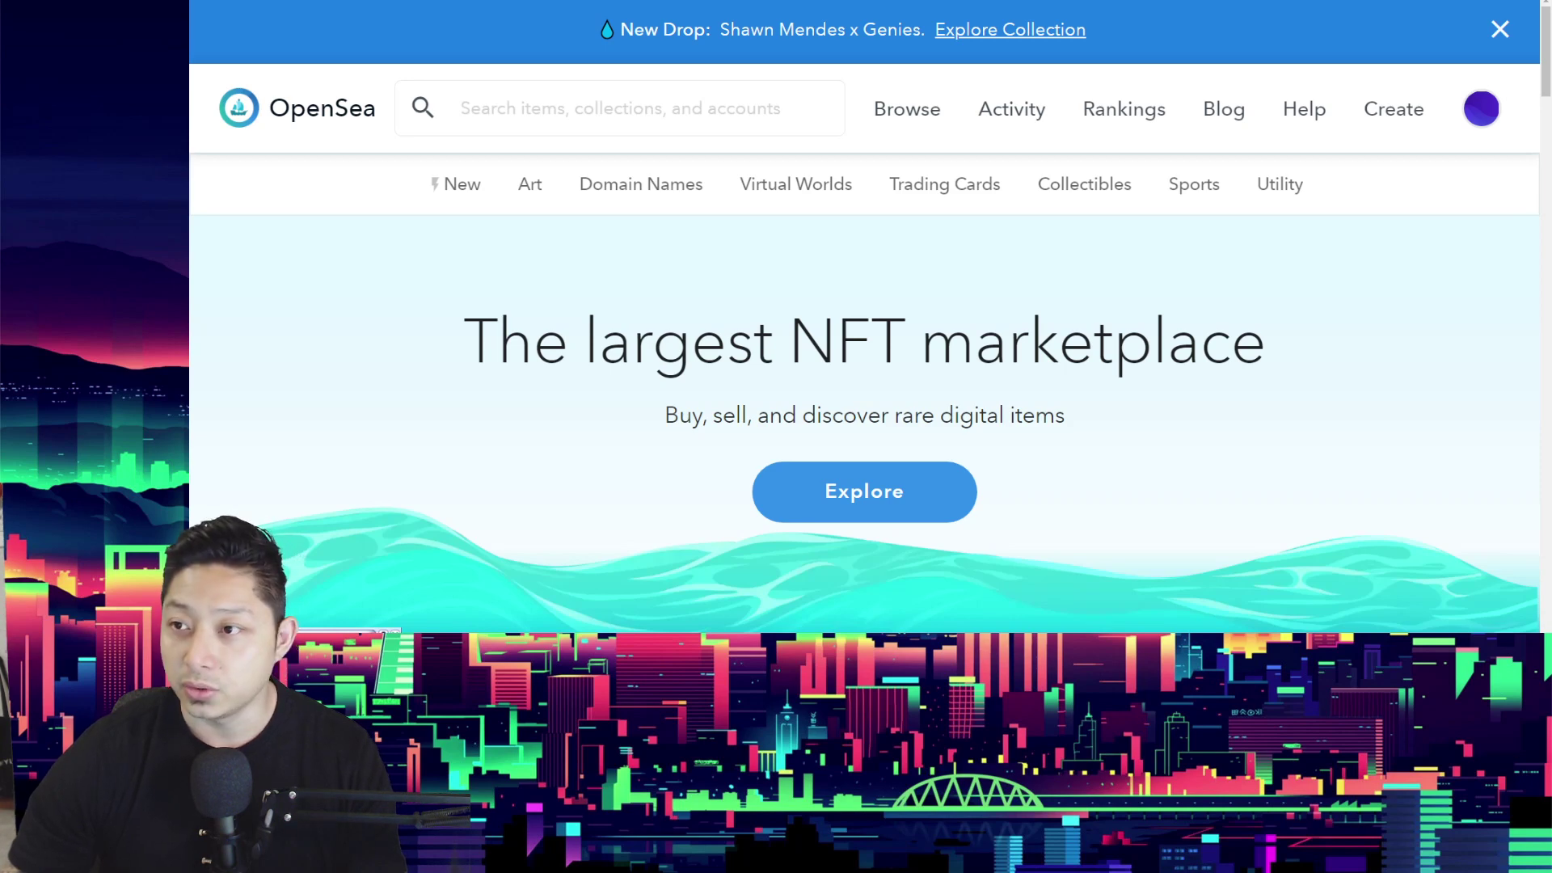
pyautogui.moveTo(1551, 5); pyautogui.dragTo(800, 0)
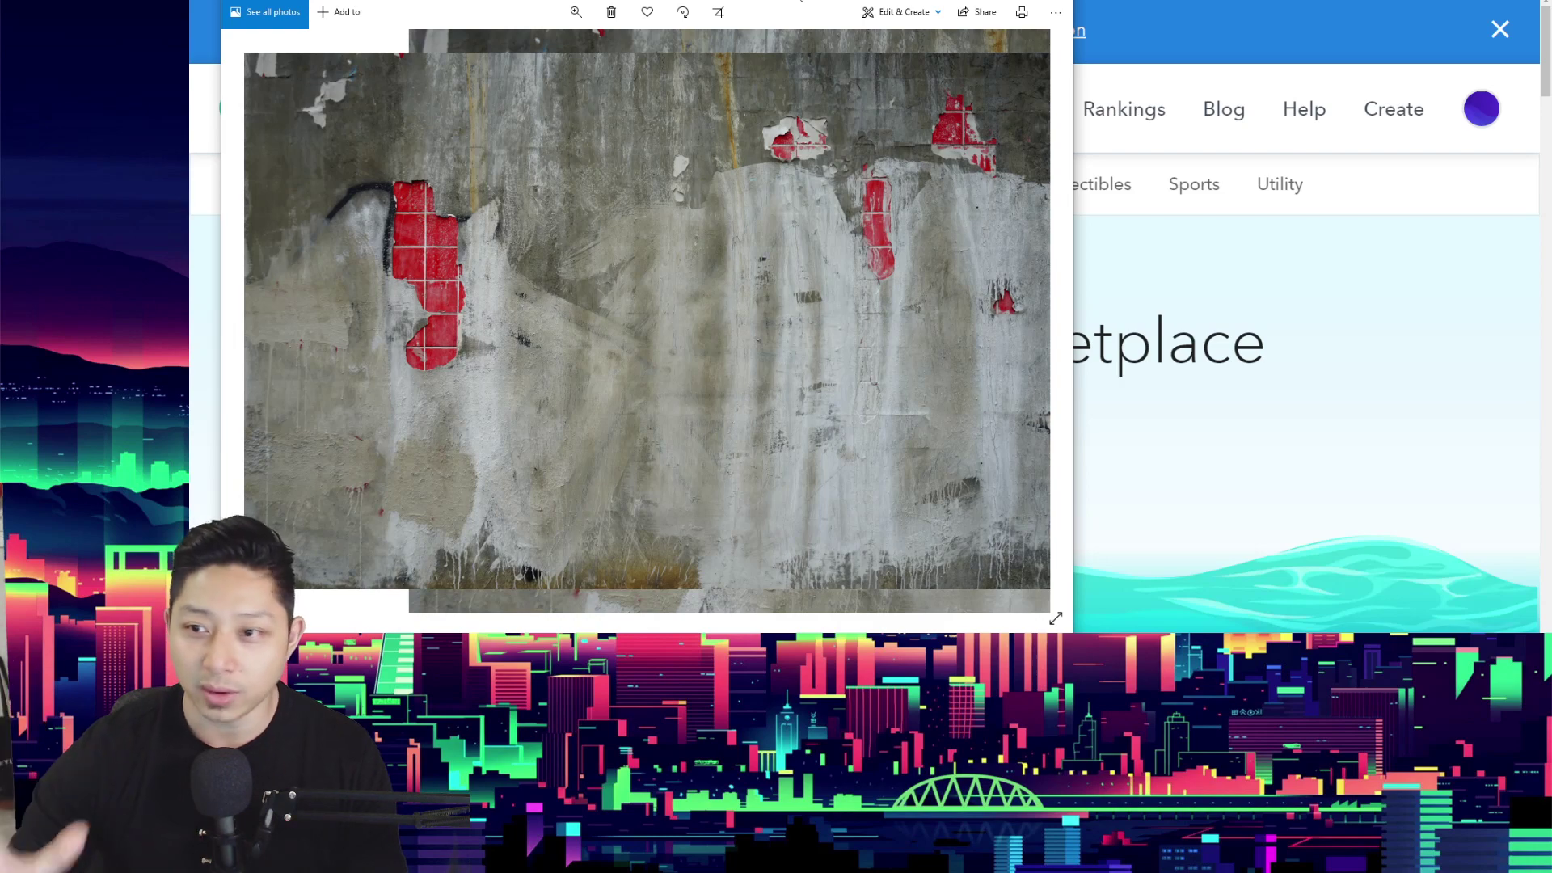
pyautogui.moveTo(1551, 5); pyautogui.dragTo(742, 0)
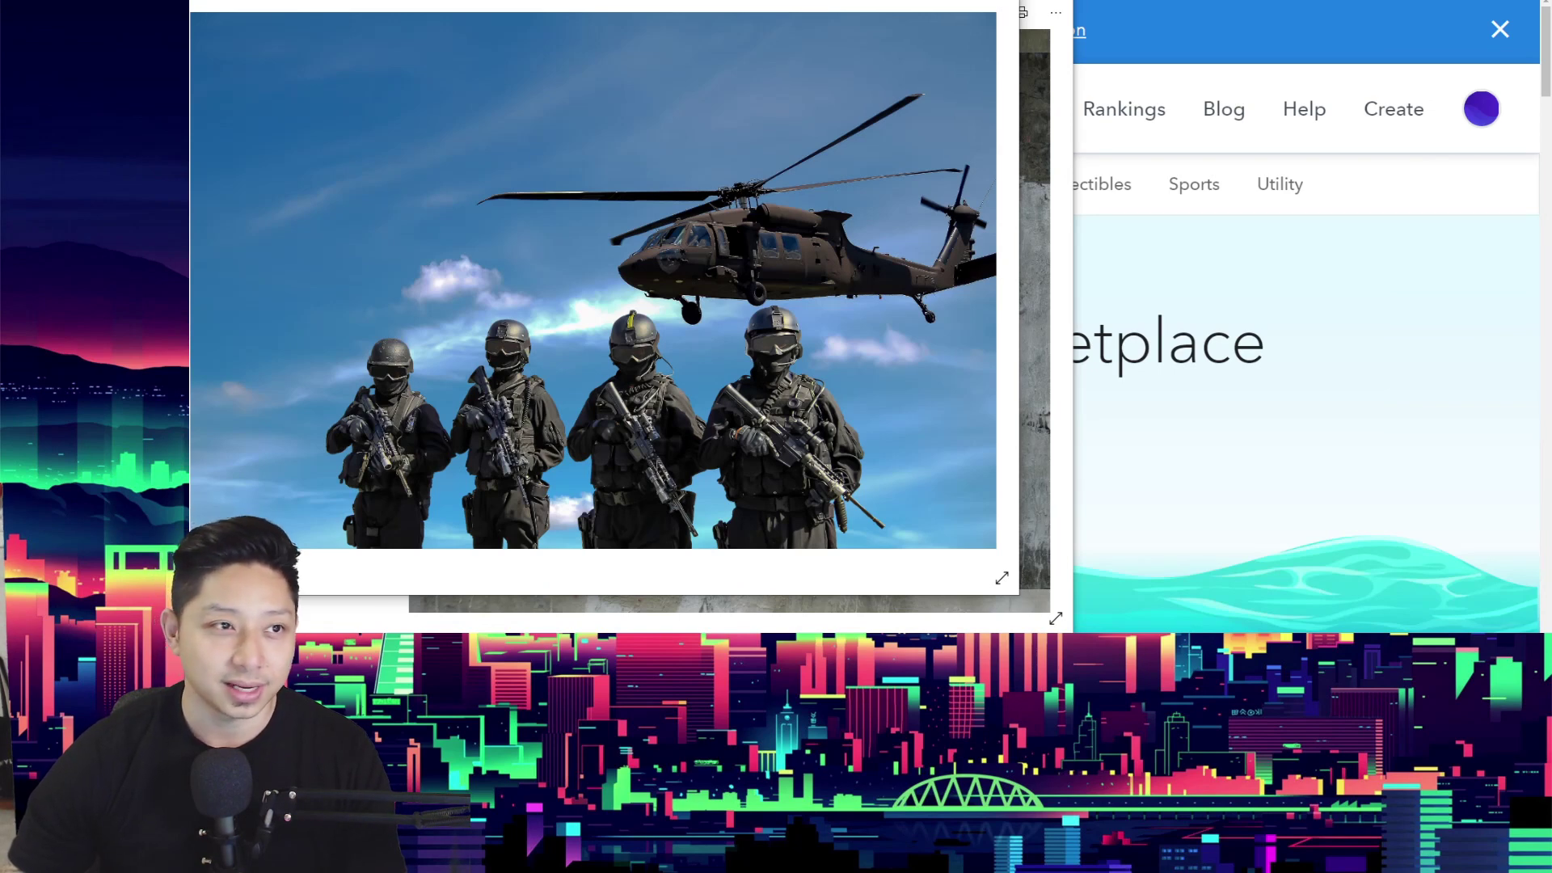
pyautogui.hotkey('alt', 'F4')
pyautogui.hotkey('alt', 'F4')
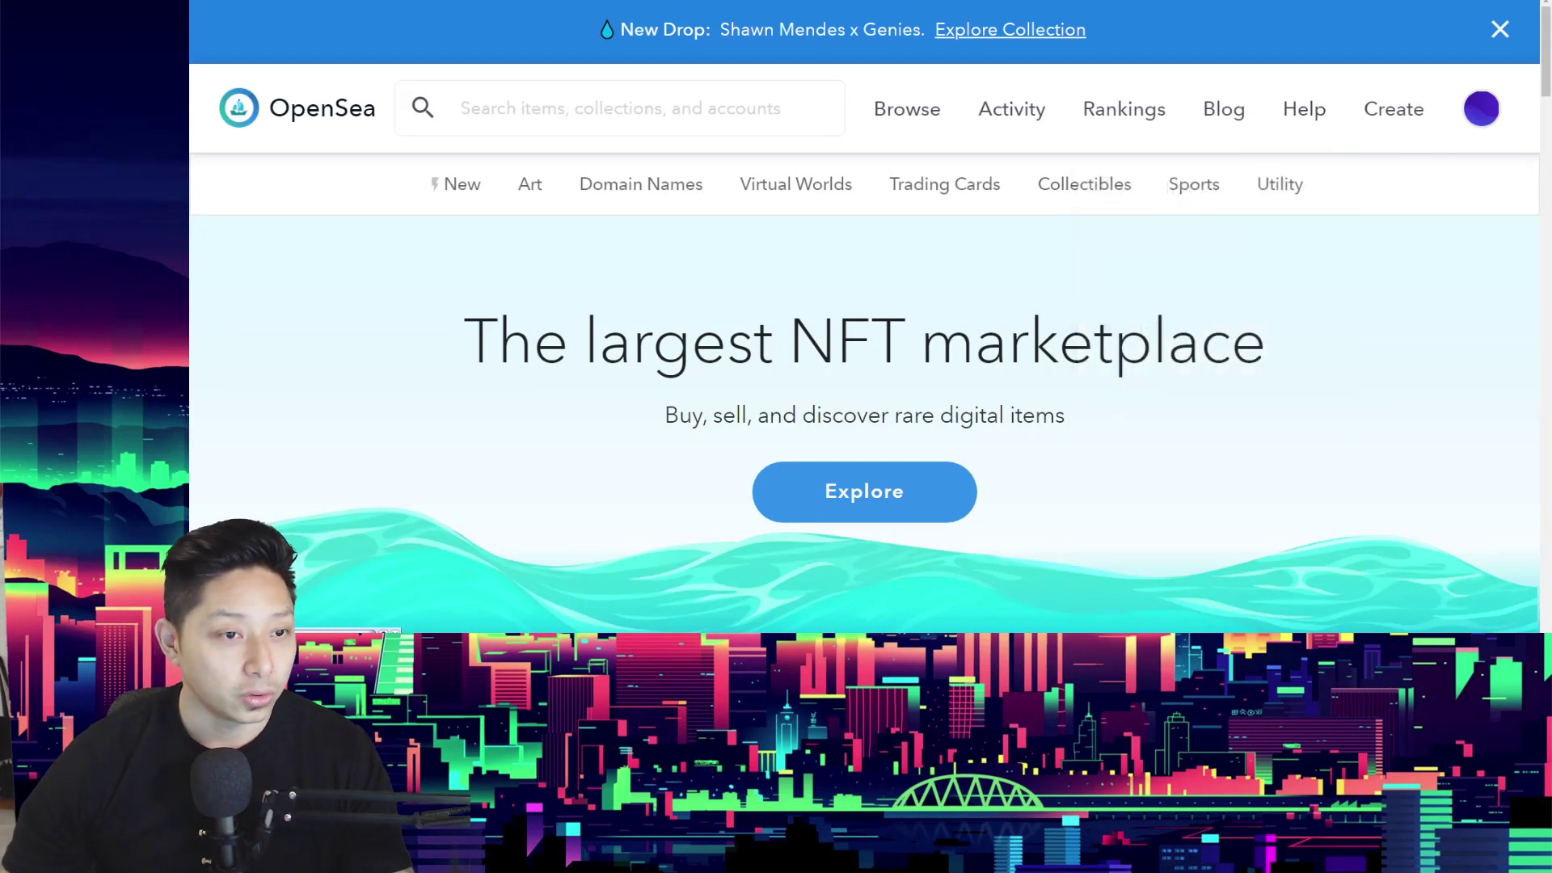
# From My Collections, start selling Vaccinate of Die! as a Highest Bid auction
pyautogui.moveTo(1393, 109)
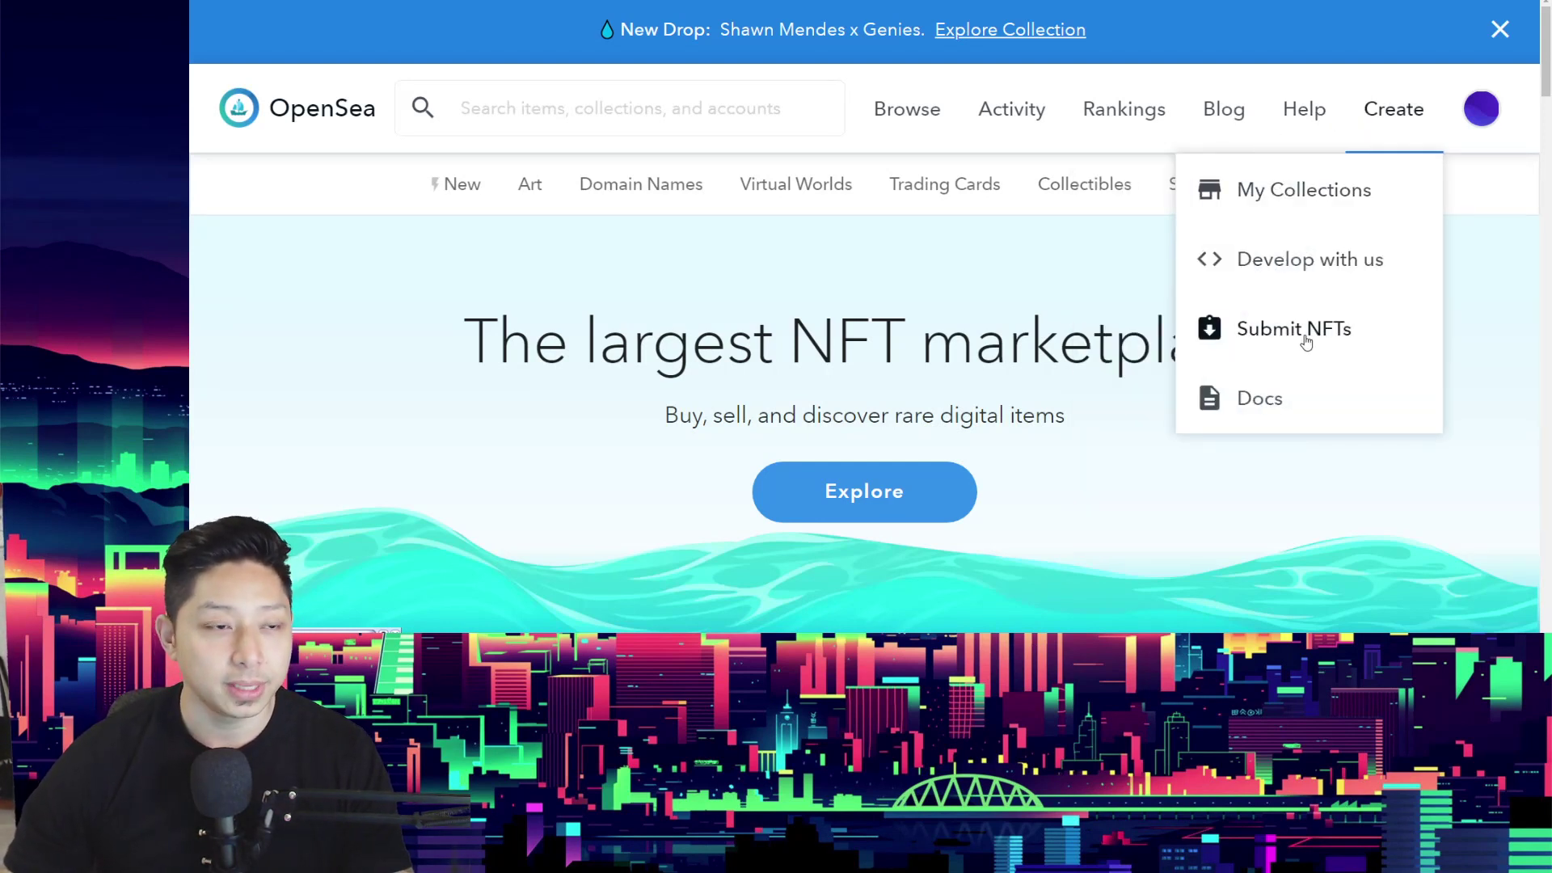
pyautogui.click(1293, 329)
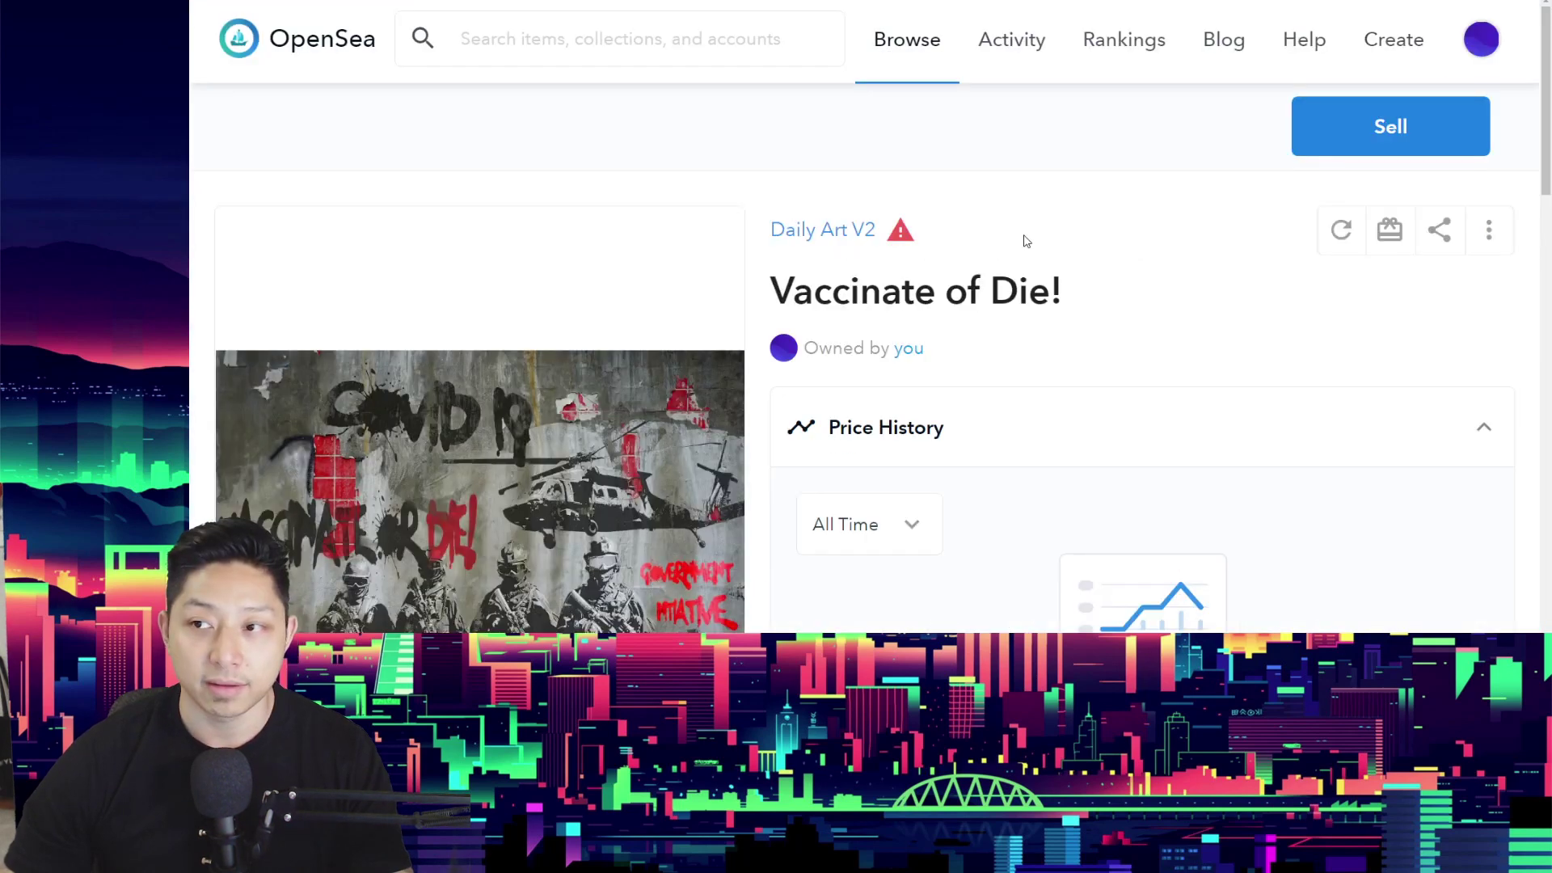
pyautogui.scroll(-2, 1240, 287)
pyautogui.scroll(2, 1293, 210)
pyautogui.click(1385, 145)
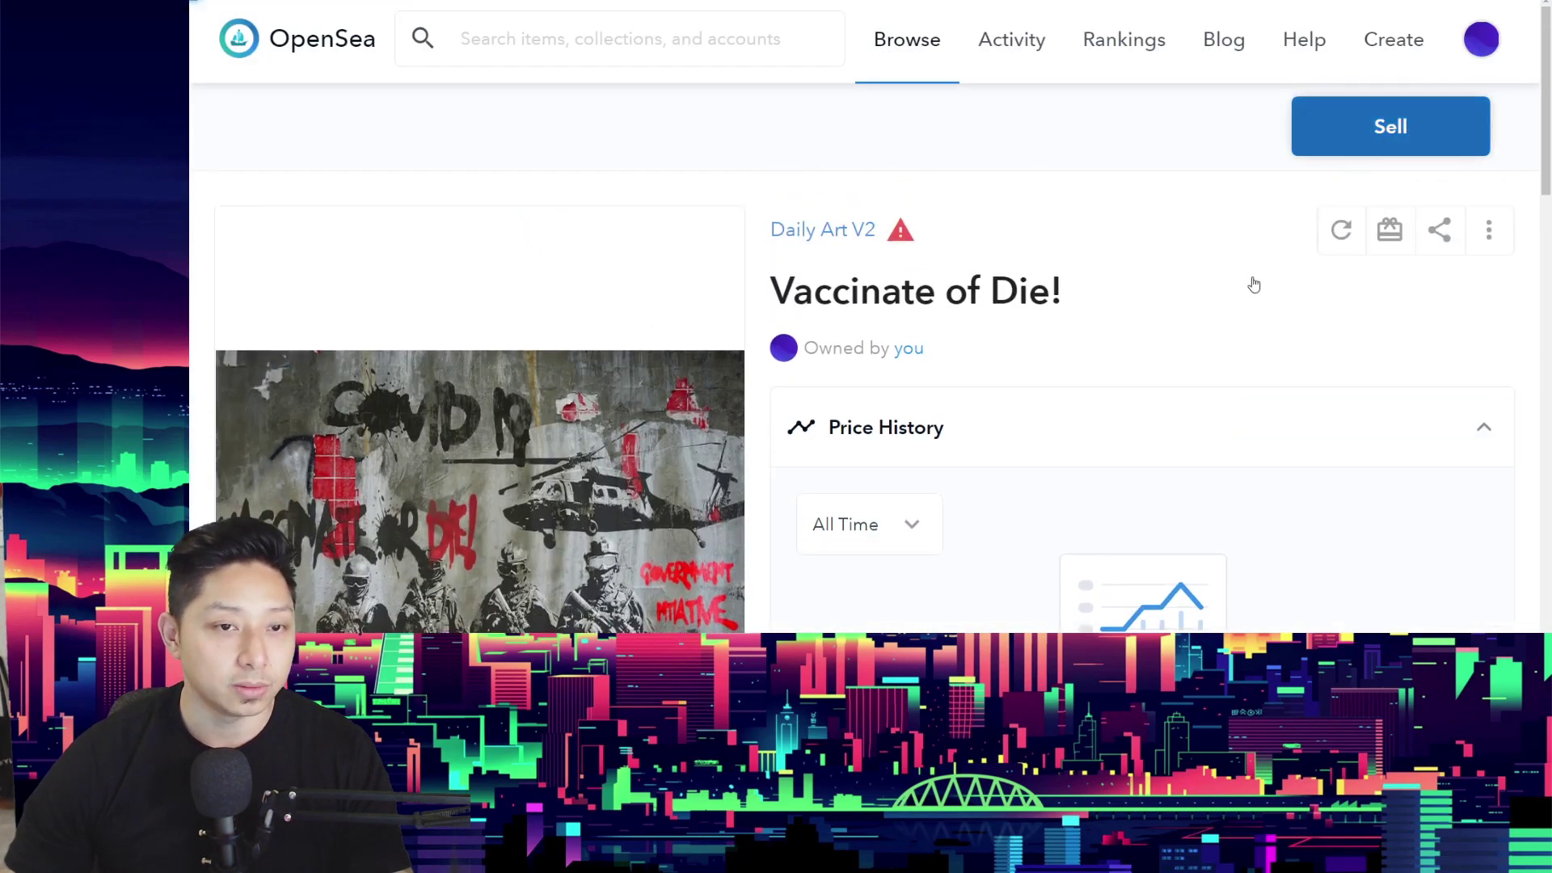
pyautogui.scroll(-1, 658, 267)
pyautogui.click(658, 264)
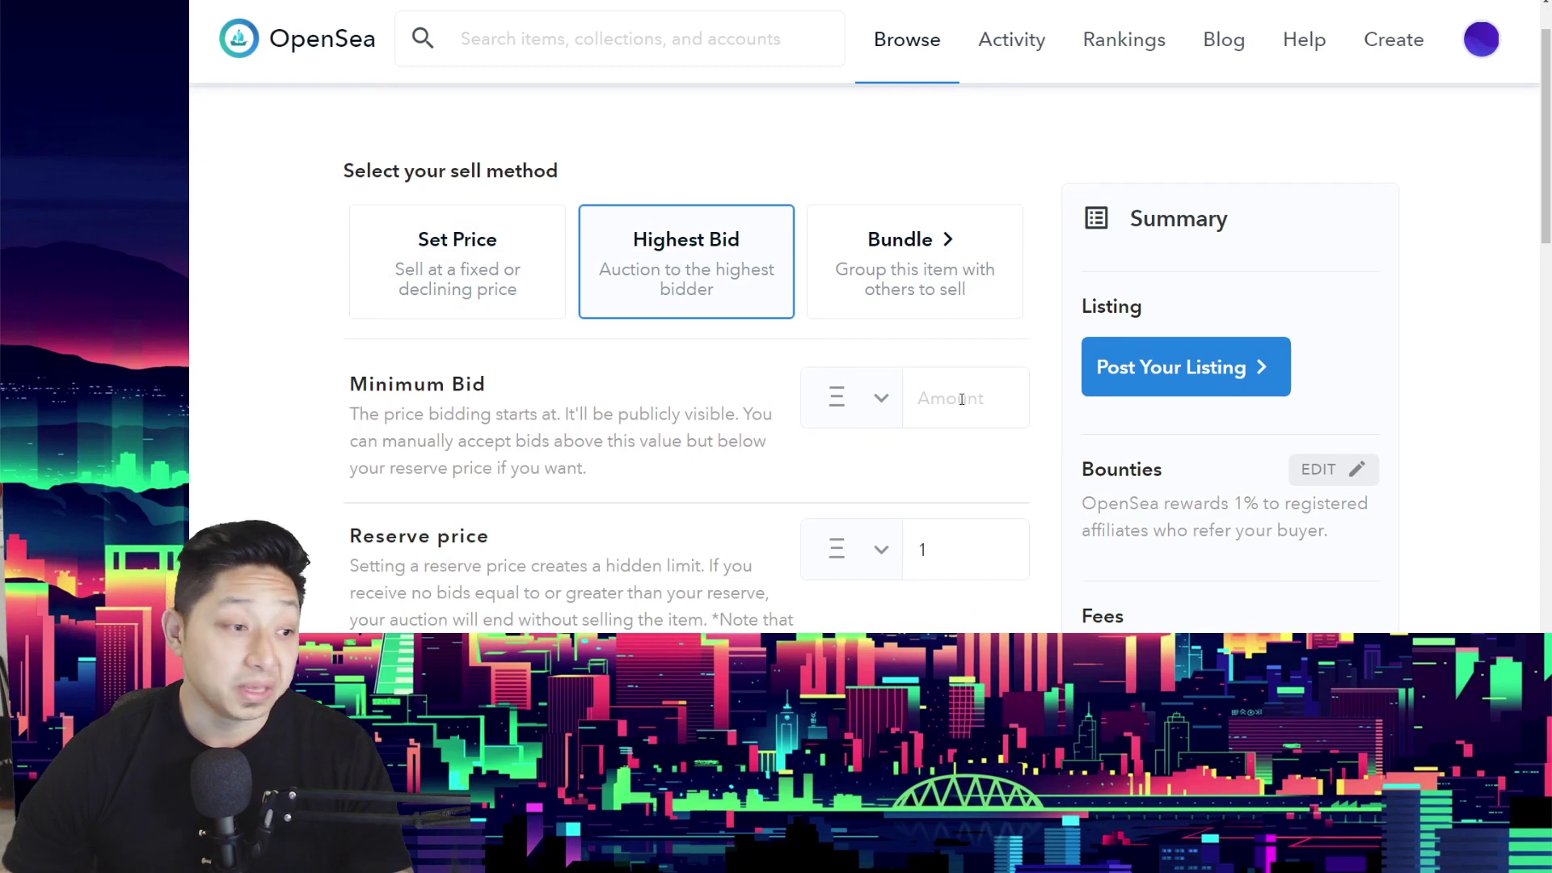
# Keep ETH as the minimum bid currency and enter 50 to find its ether equivalent
pyautogui.click(961, 399)
pyautogui.scroll(-2, 959, 394)
pyautogui.click(859, 255)
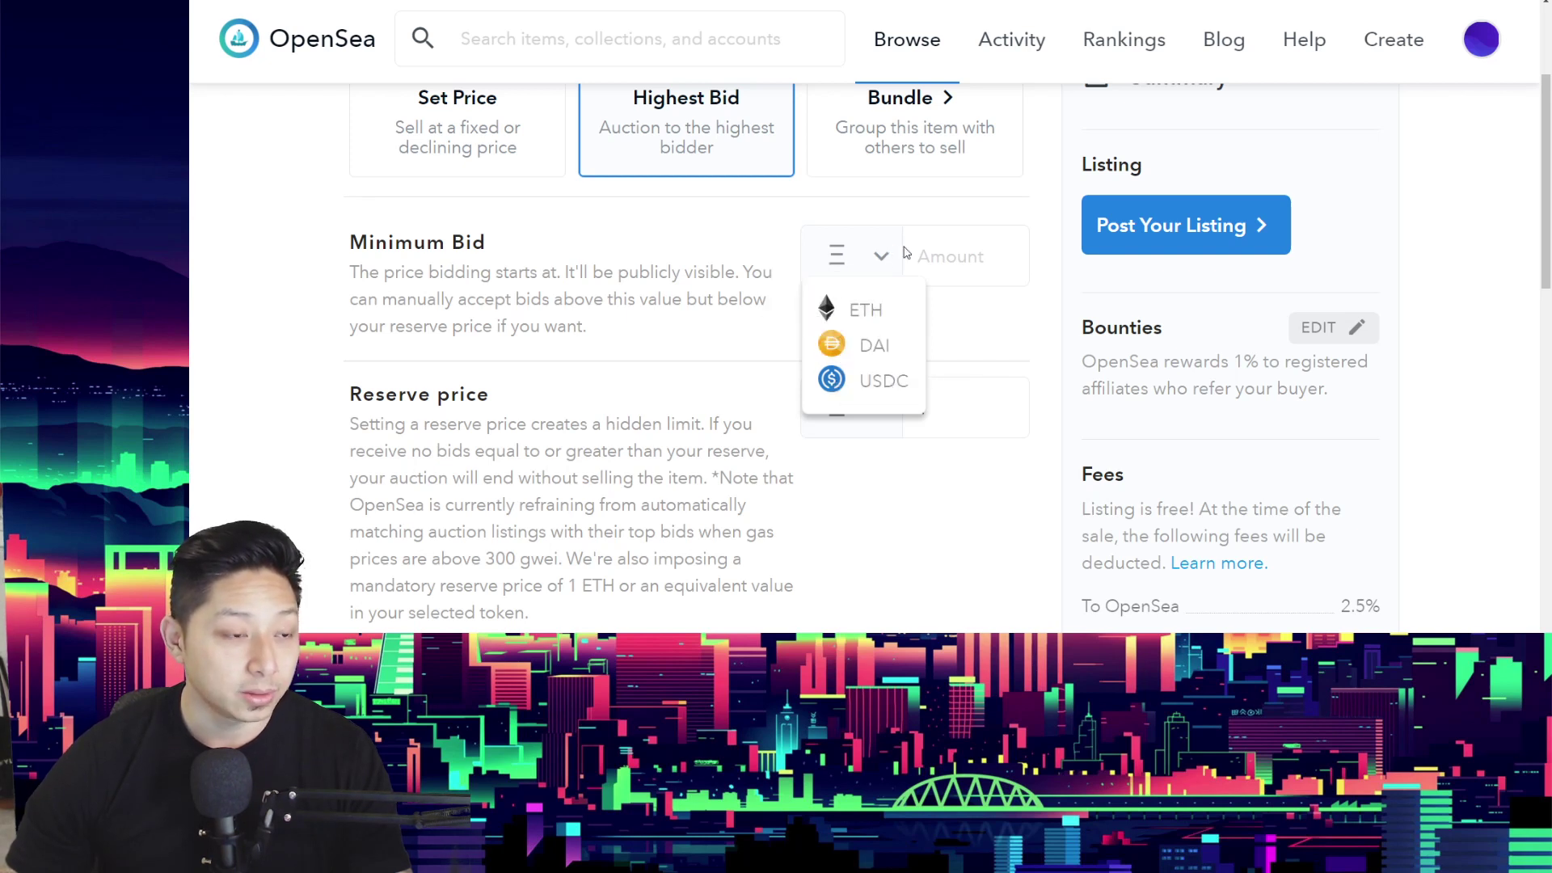
pyautogui.click(876, 262)
pyautogui.click(877, 263)
pyautogui.click(968, 274)
pyautogui.click(968, 273)
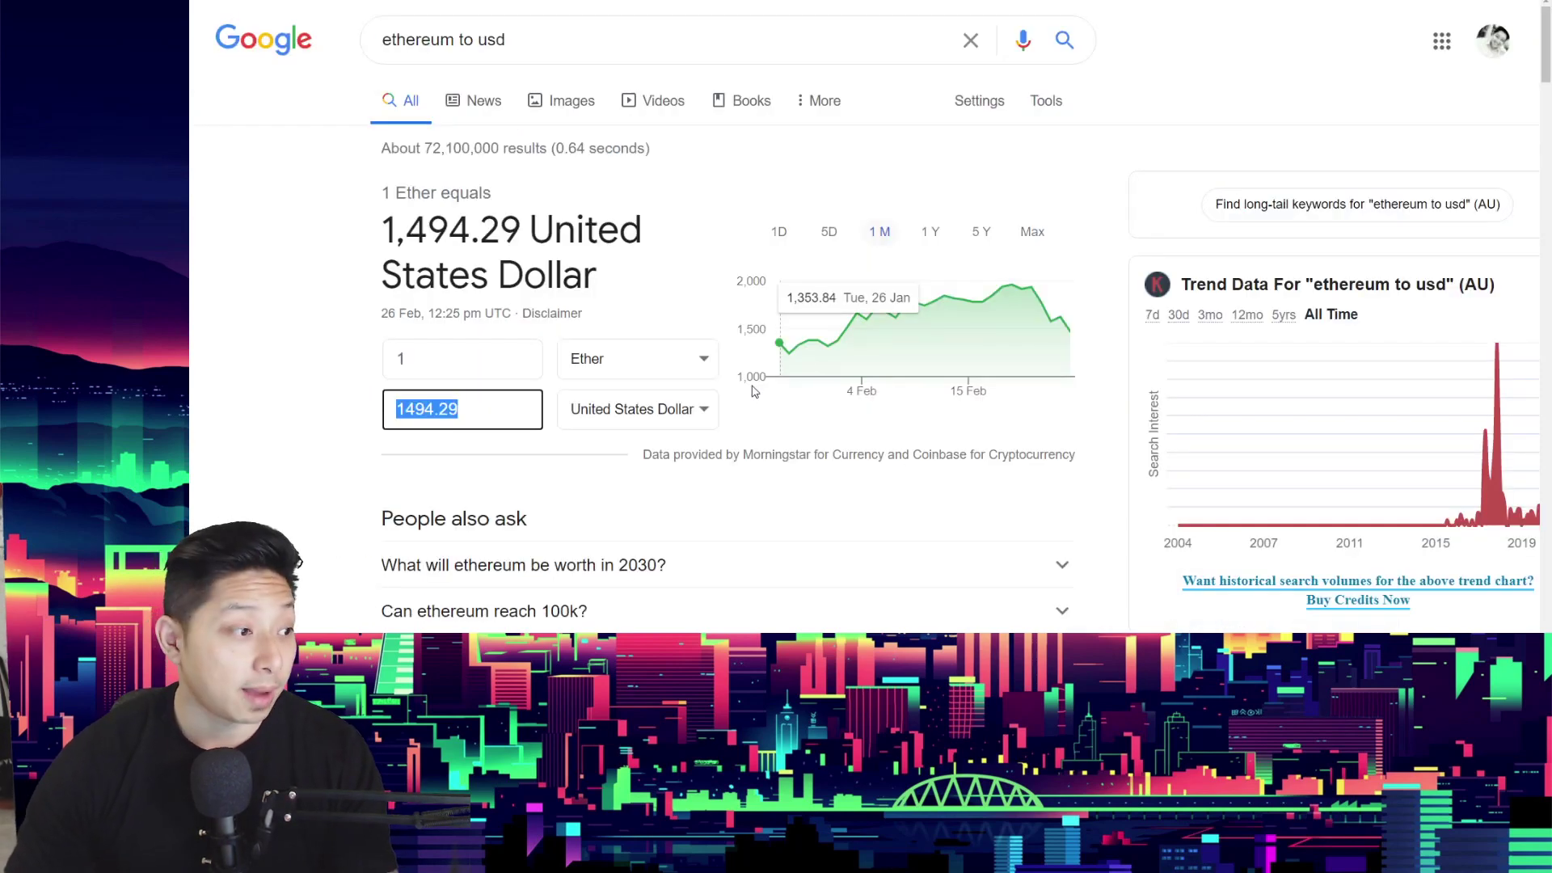
pyautogui.write('50')
pyautogui.hotkey('shift', 'Tab')
pyautogui.hotkey('shift', 'Tab')
pyautogui.hotkey('ctrl', 'c')
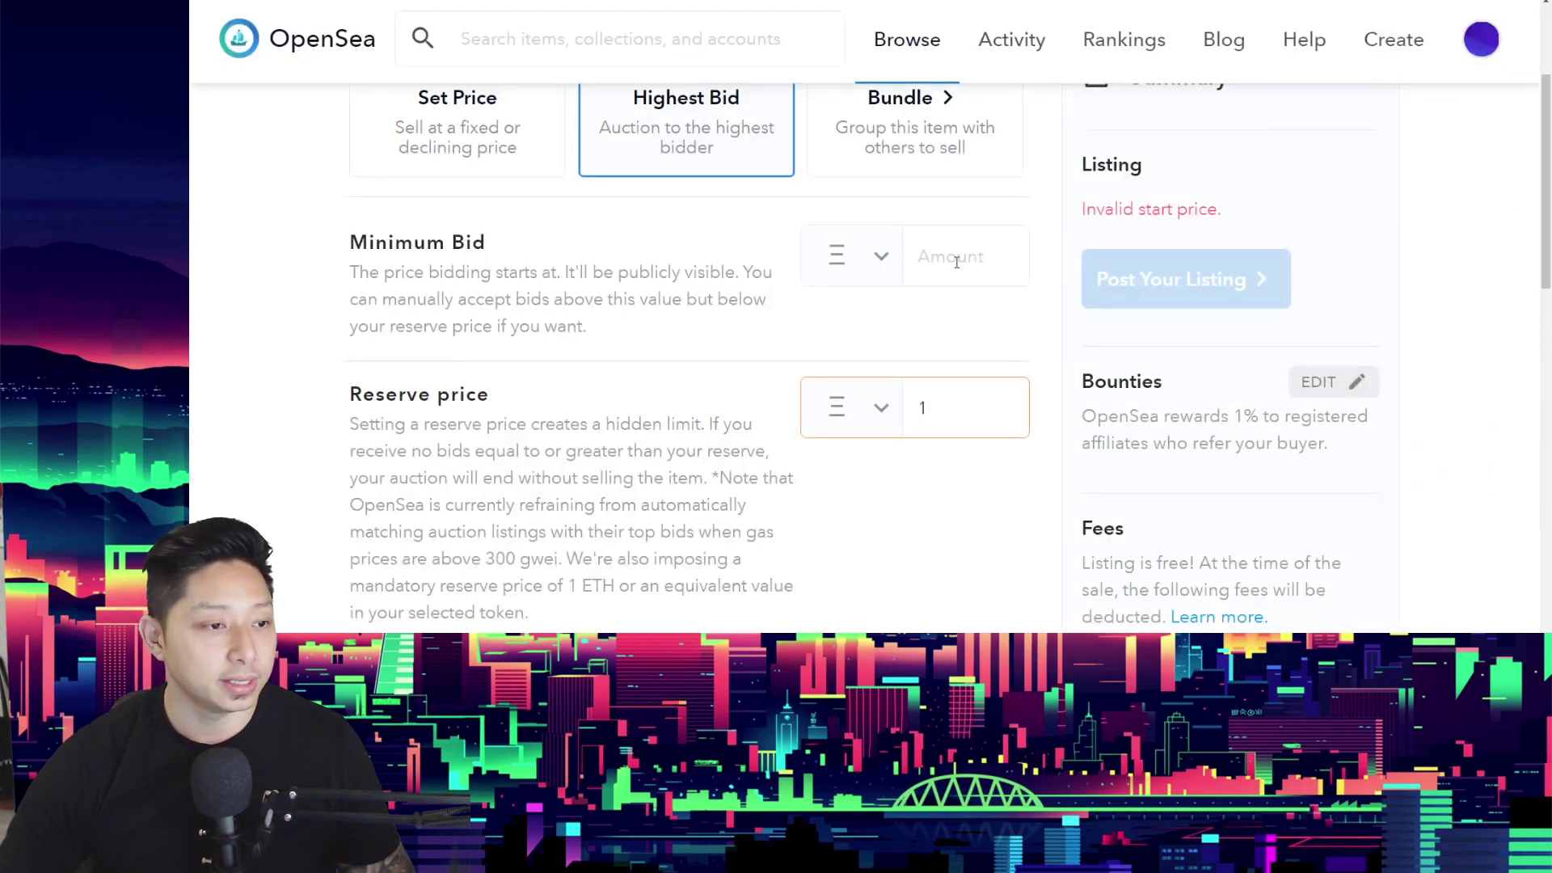
pyautogui.click(964, 258)
# Set the auction's minimum bid to 0.033 ETH
pyautogui.hotkey('ctrl', 'v')
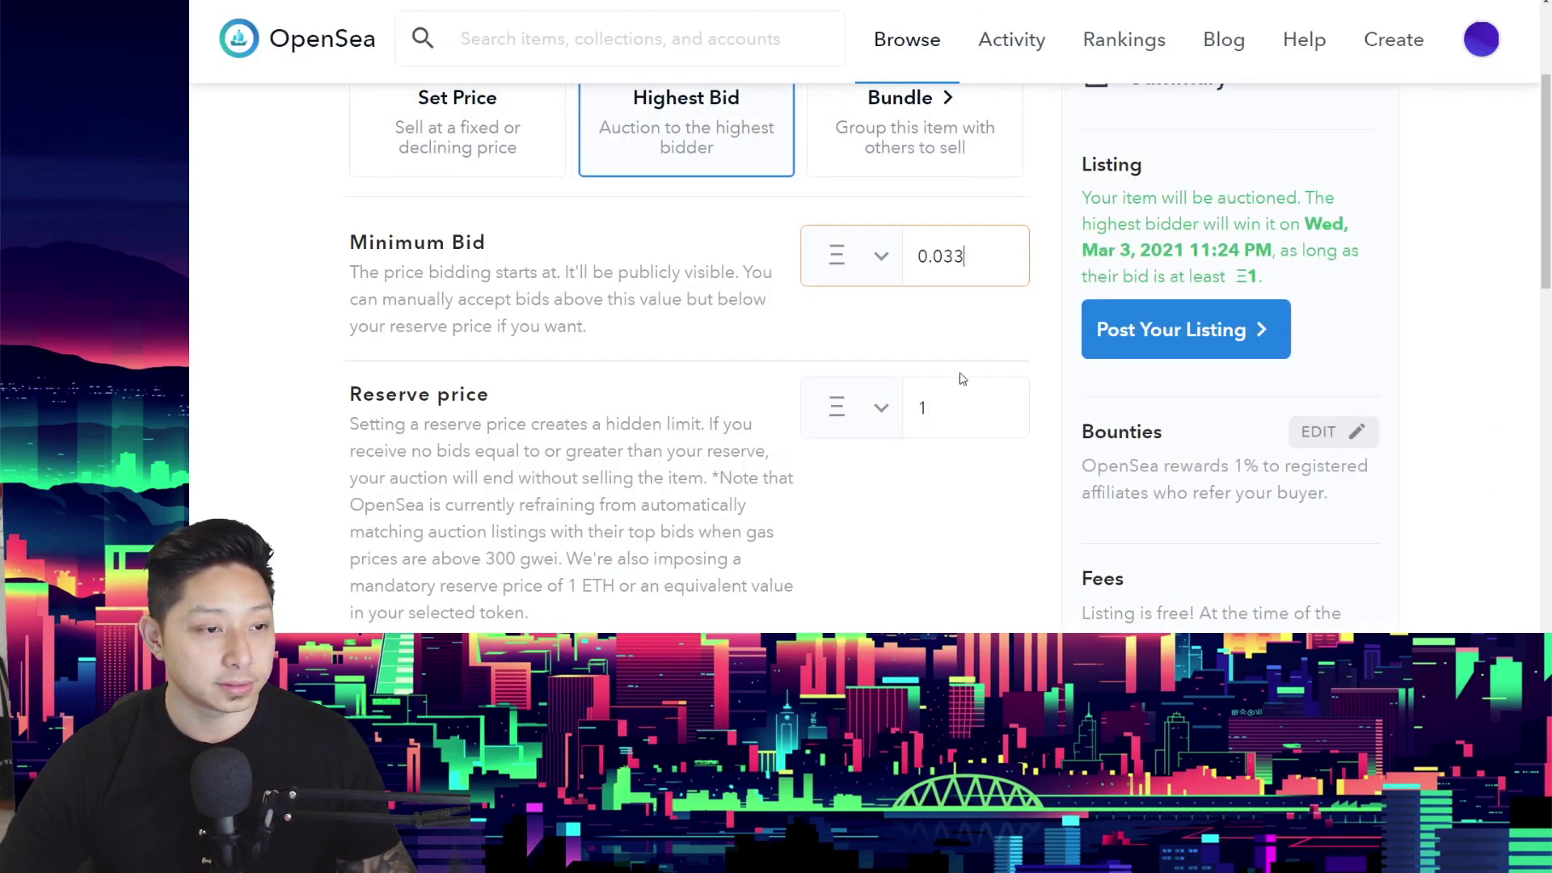
pyautogui.click(962, 327)
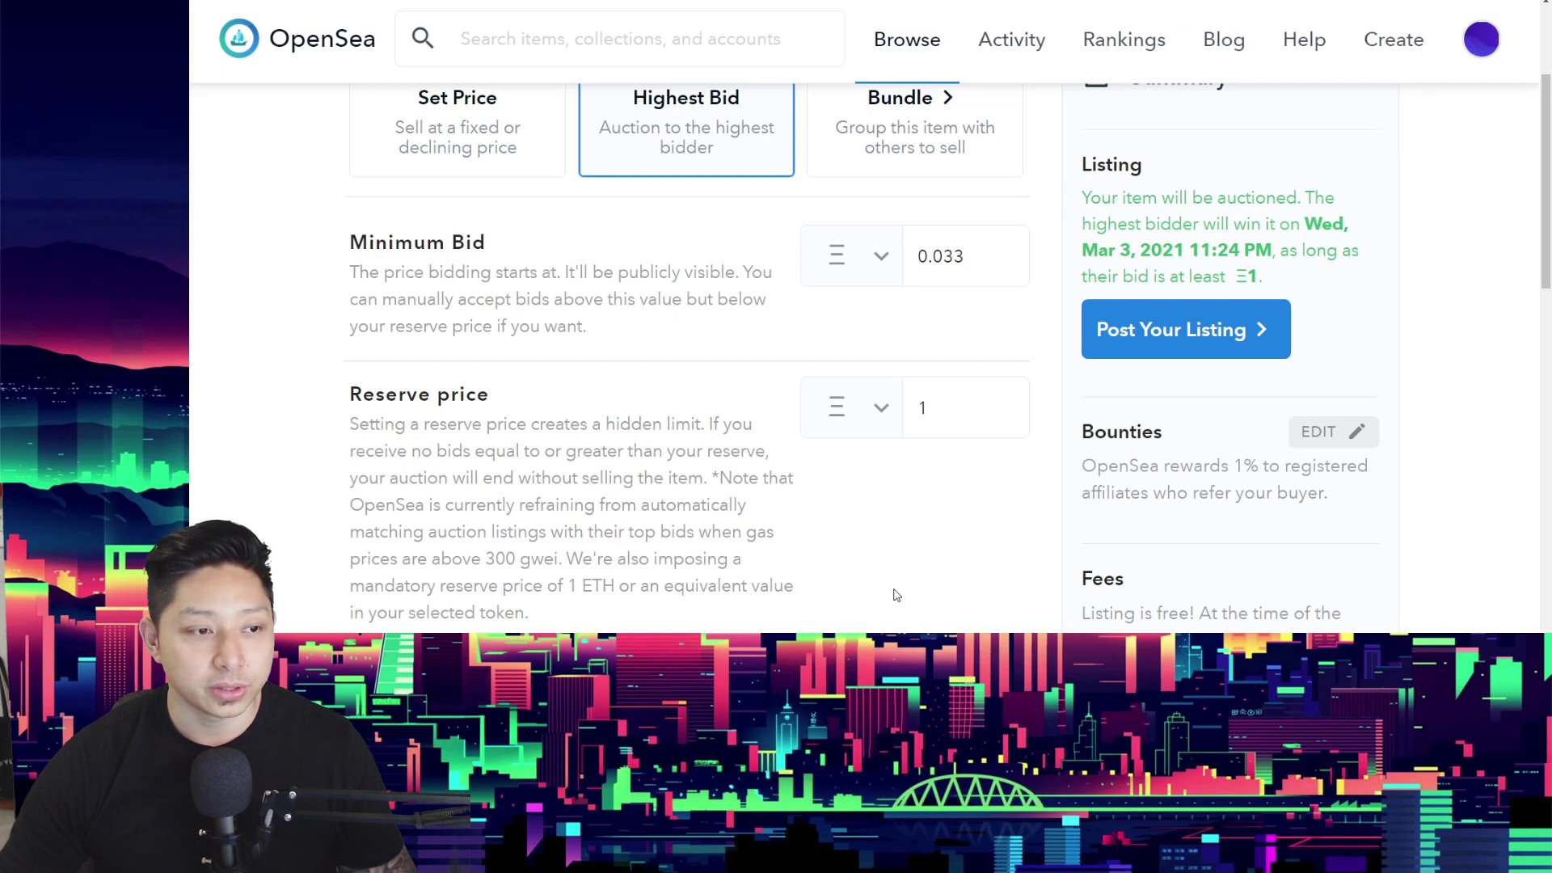
pyautogui.scroll(-3, 894, 595)
pyautogui.scroll(-3, 890, 586)
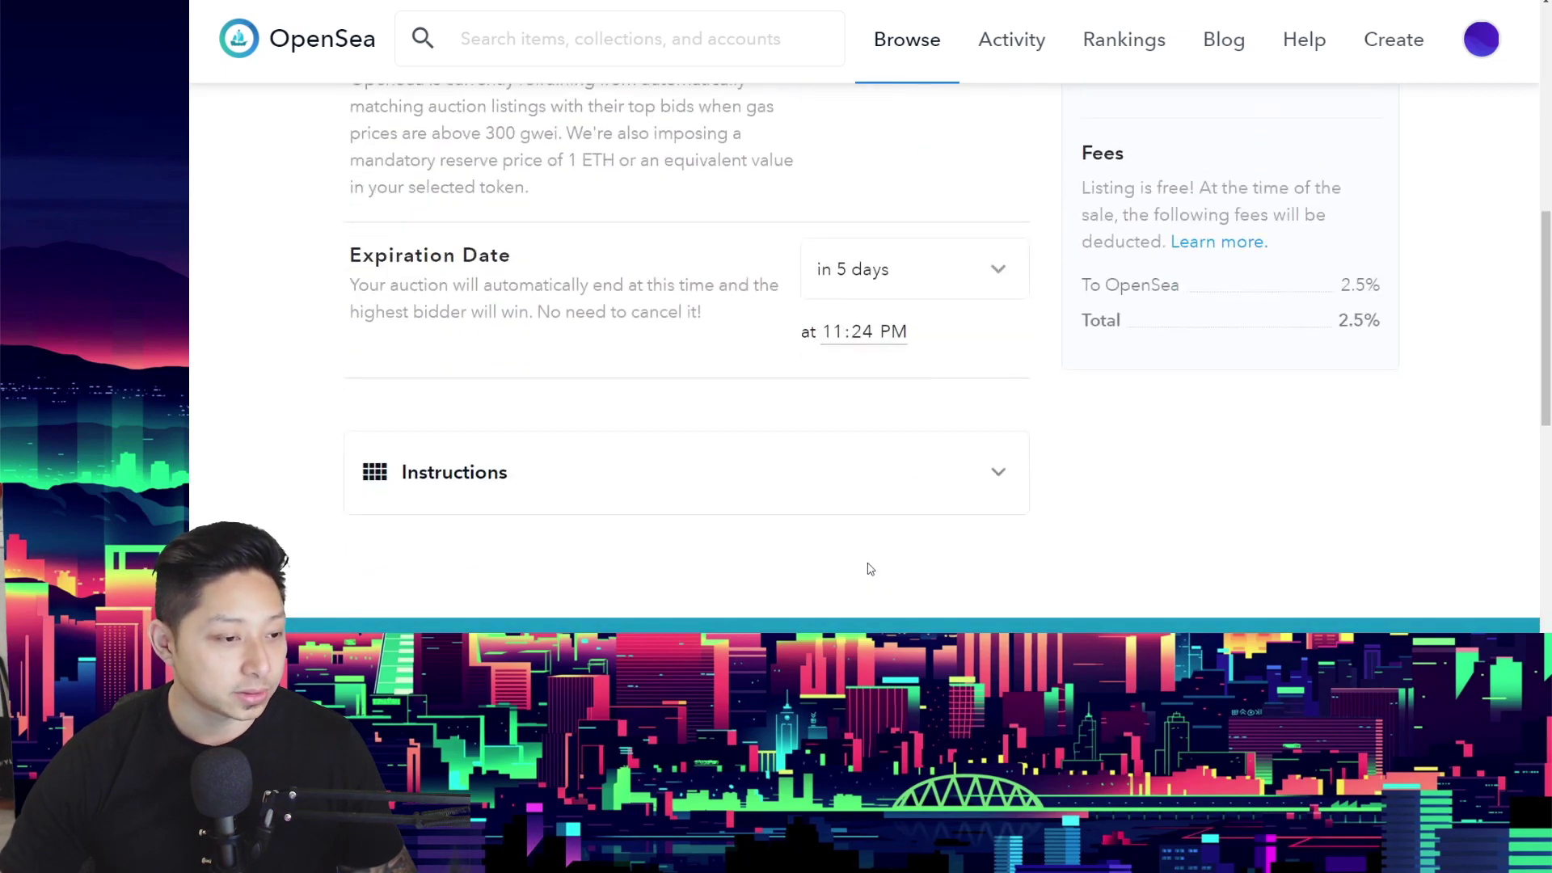
# Set a specific expiration date so the auction ends on Mon, Mar 8, 2021 at 12:00 AM
pyautogui.click(955, 267)
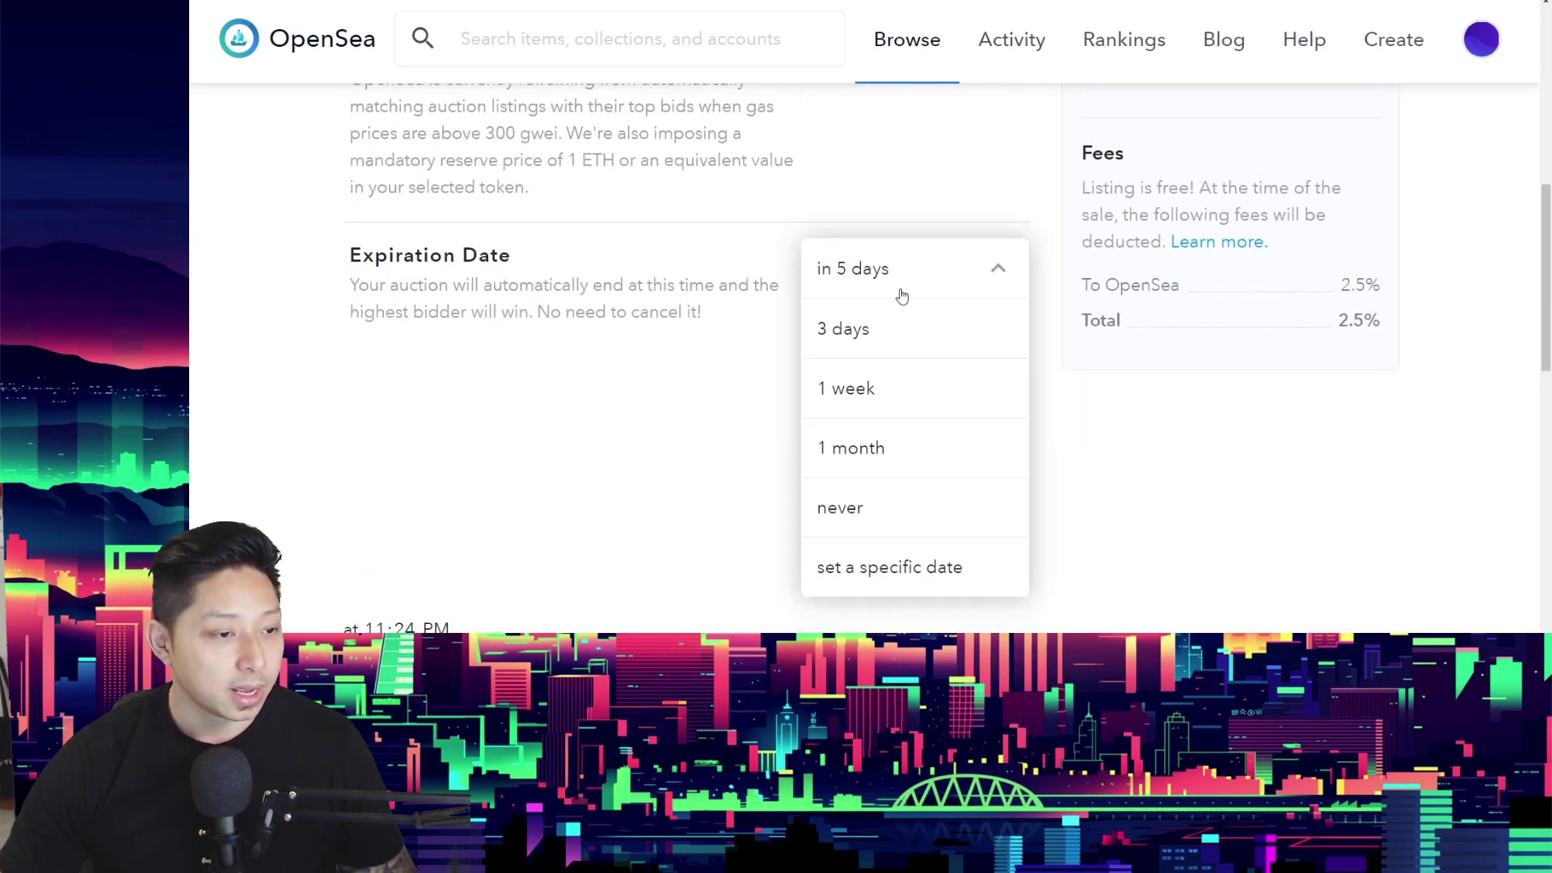
pyautogui.click(884, 567)
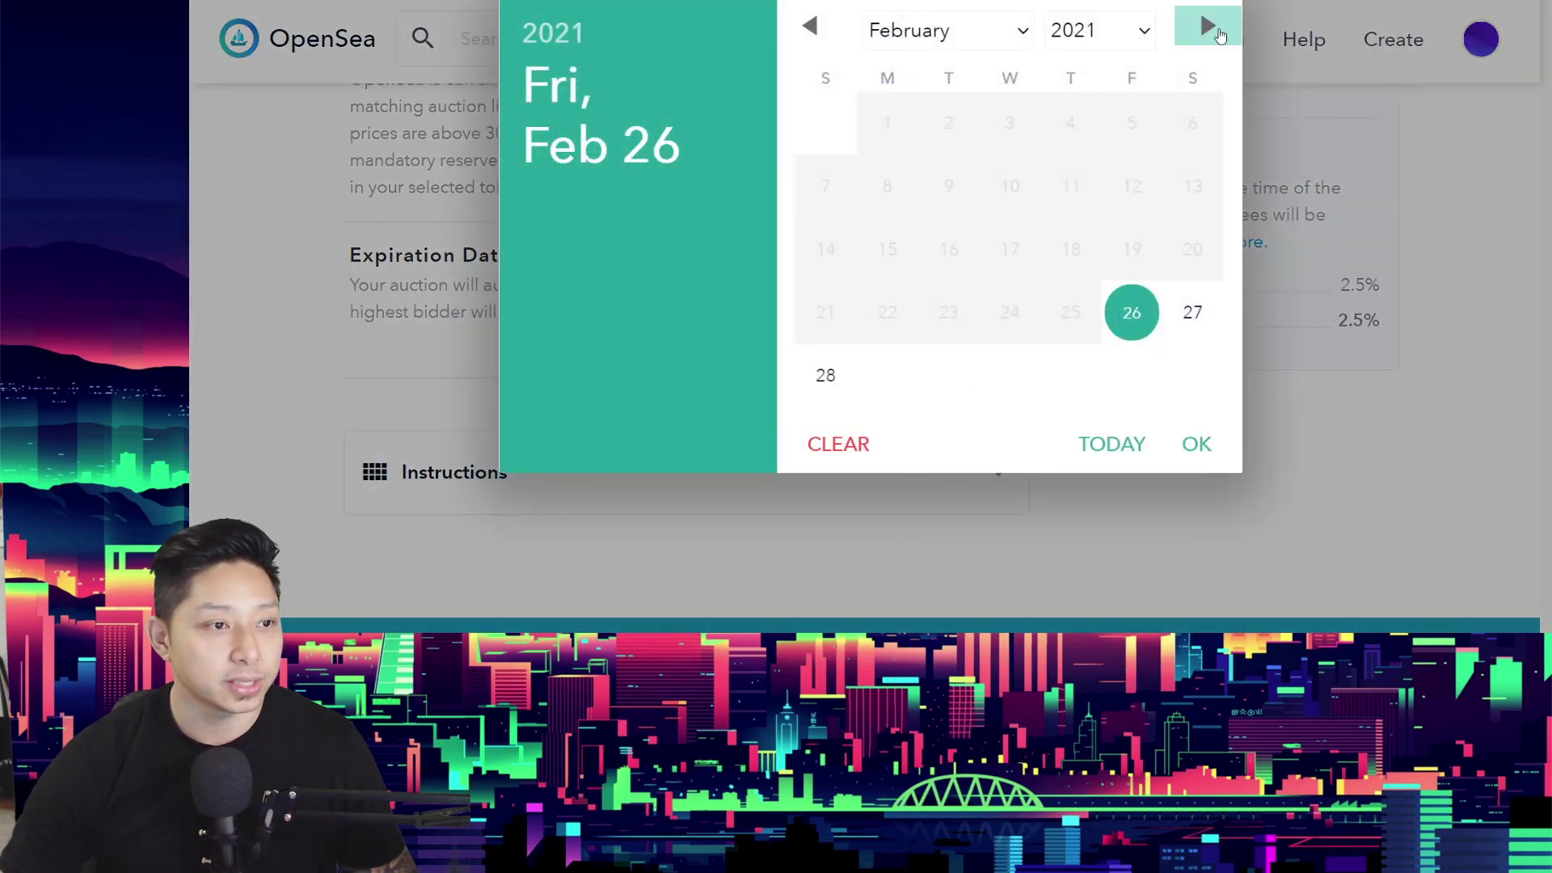
pyautogui.click(1209, 446)
pyautogui.scroll(3, 1172, 451)
pyautogui.scroll(-2, 1317, 475)
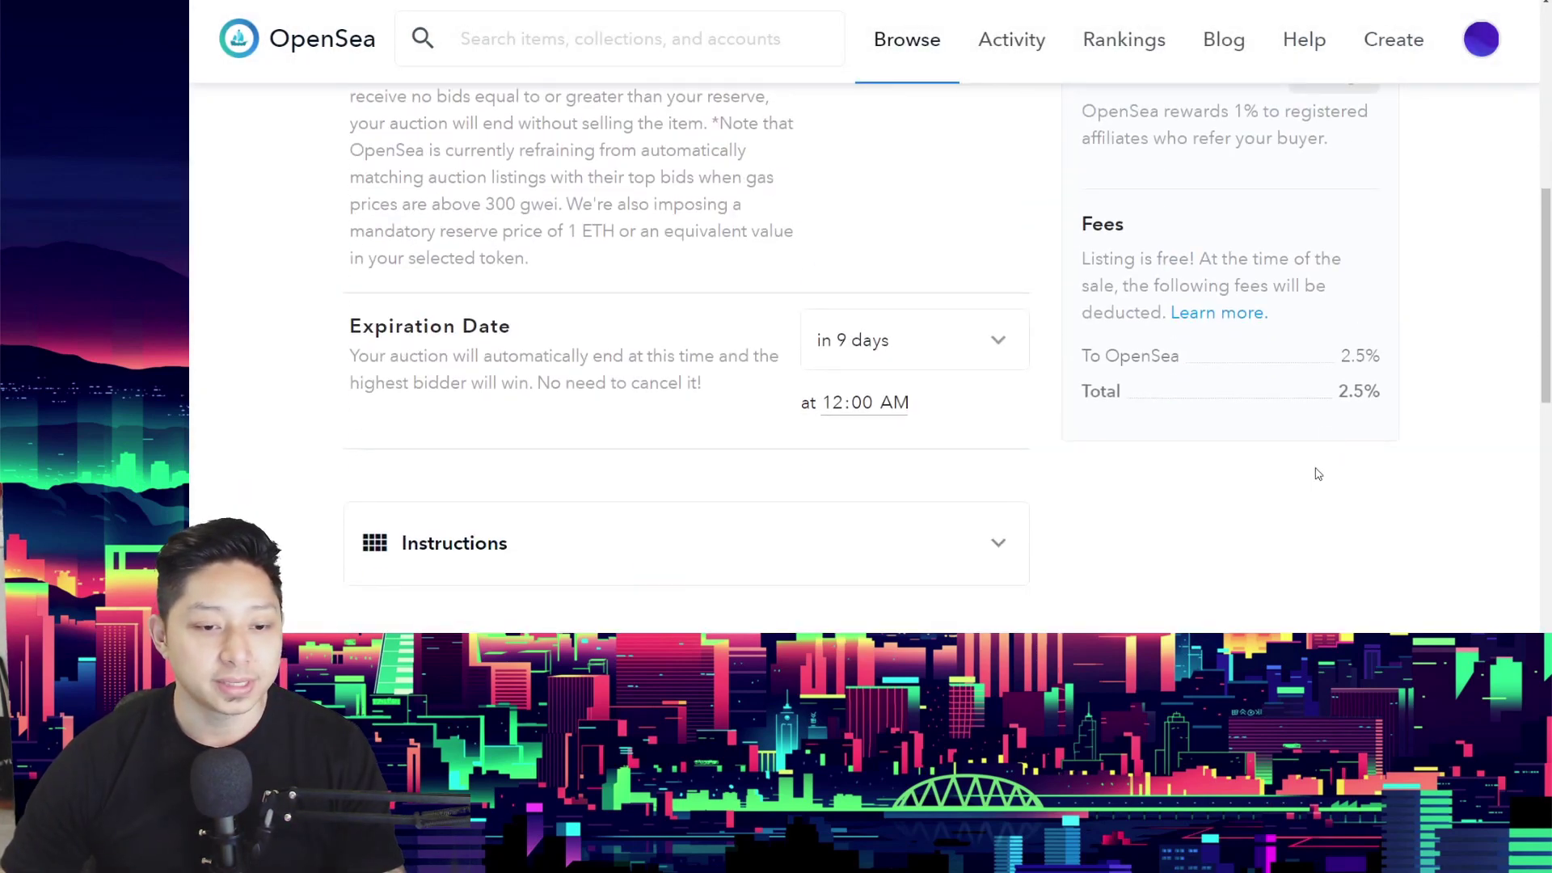
pyautogui.scroll(5, 1345, 408)
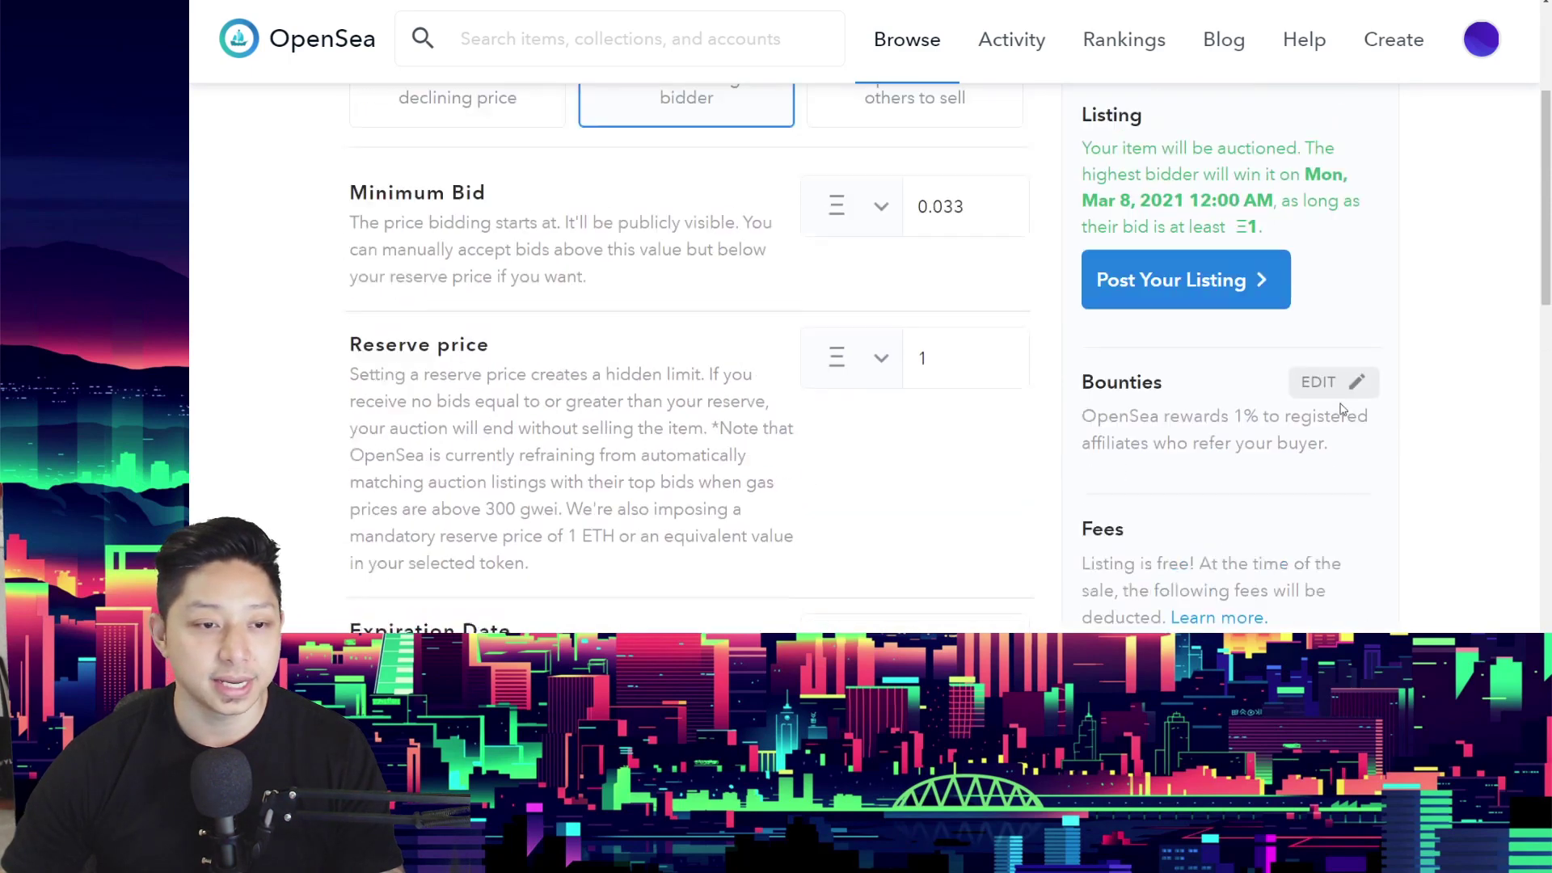
pyautogui.scroll(-7, 673, 321)
pyautogui.scroll(9, 674, 322)
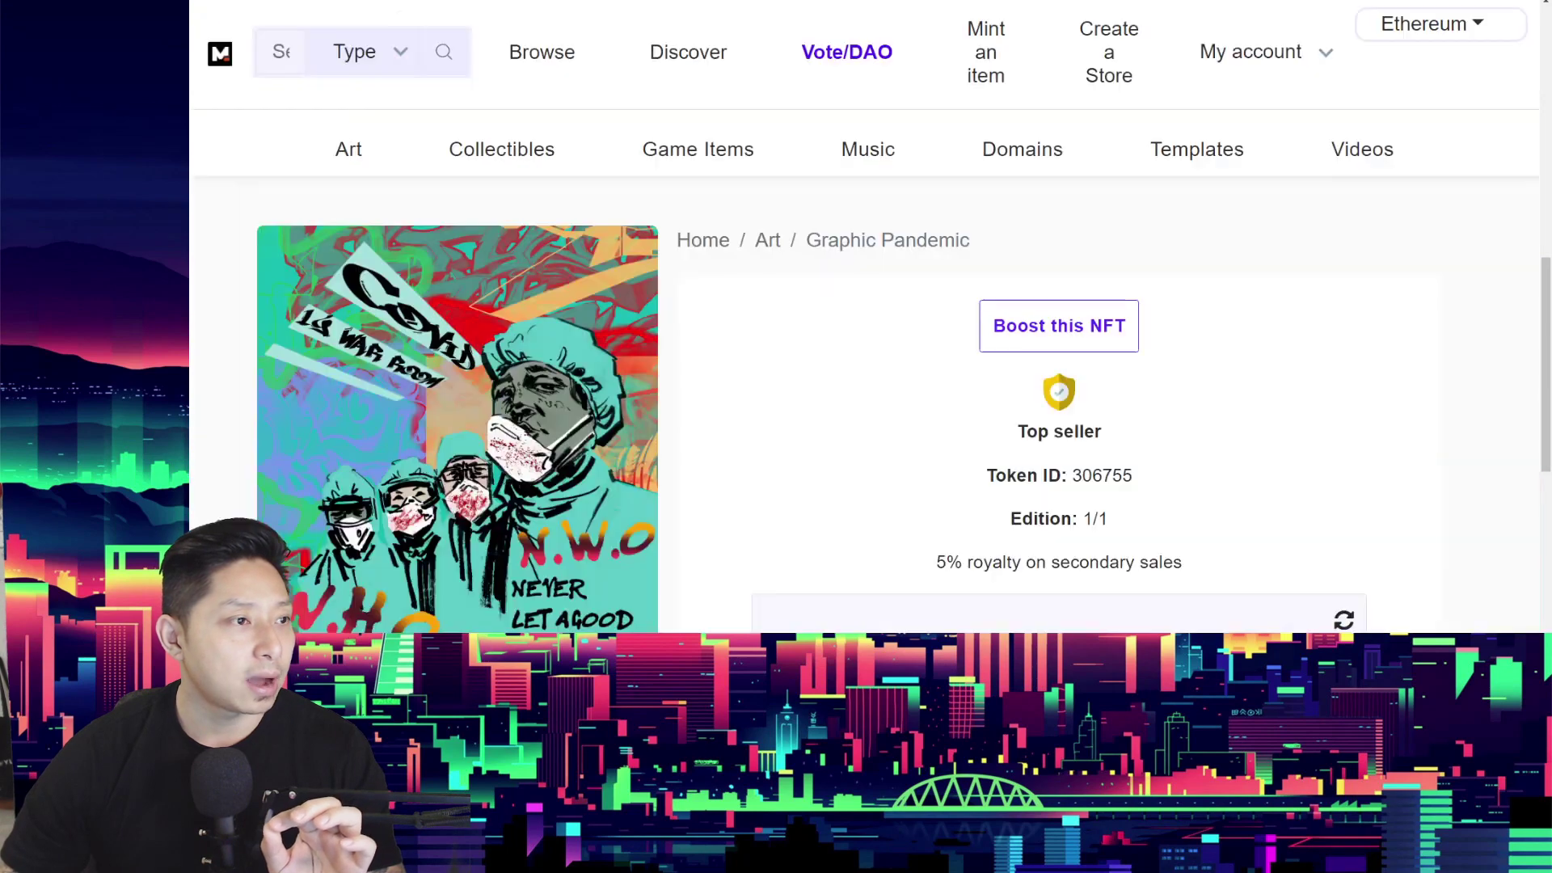
pyautogui.scroll(-4, 803, 534)
pyautogui.moveTo(937, 207); pyautogui.dragTo(1161, 208)
pyautogui.click(1176, 207)
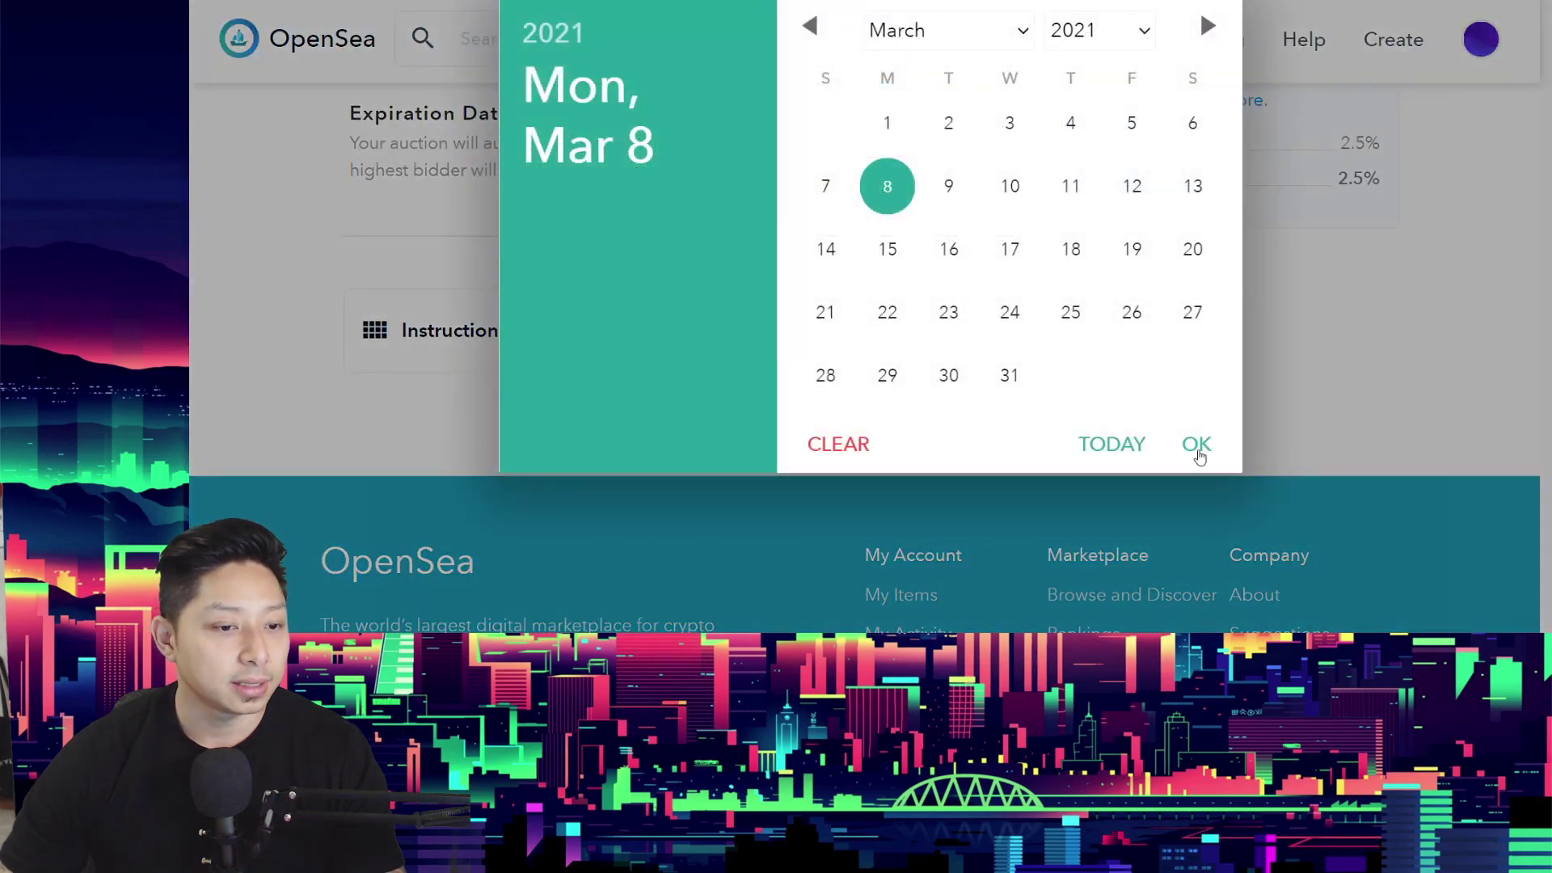
pyautogui.click(1197, 445)
# Post the auction listing
pyautogui.scroll(8, 1325, 387)
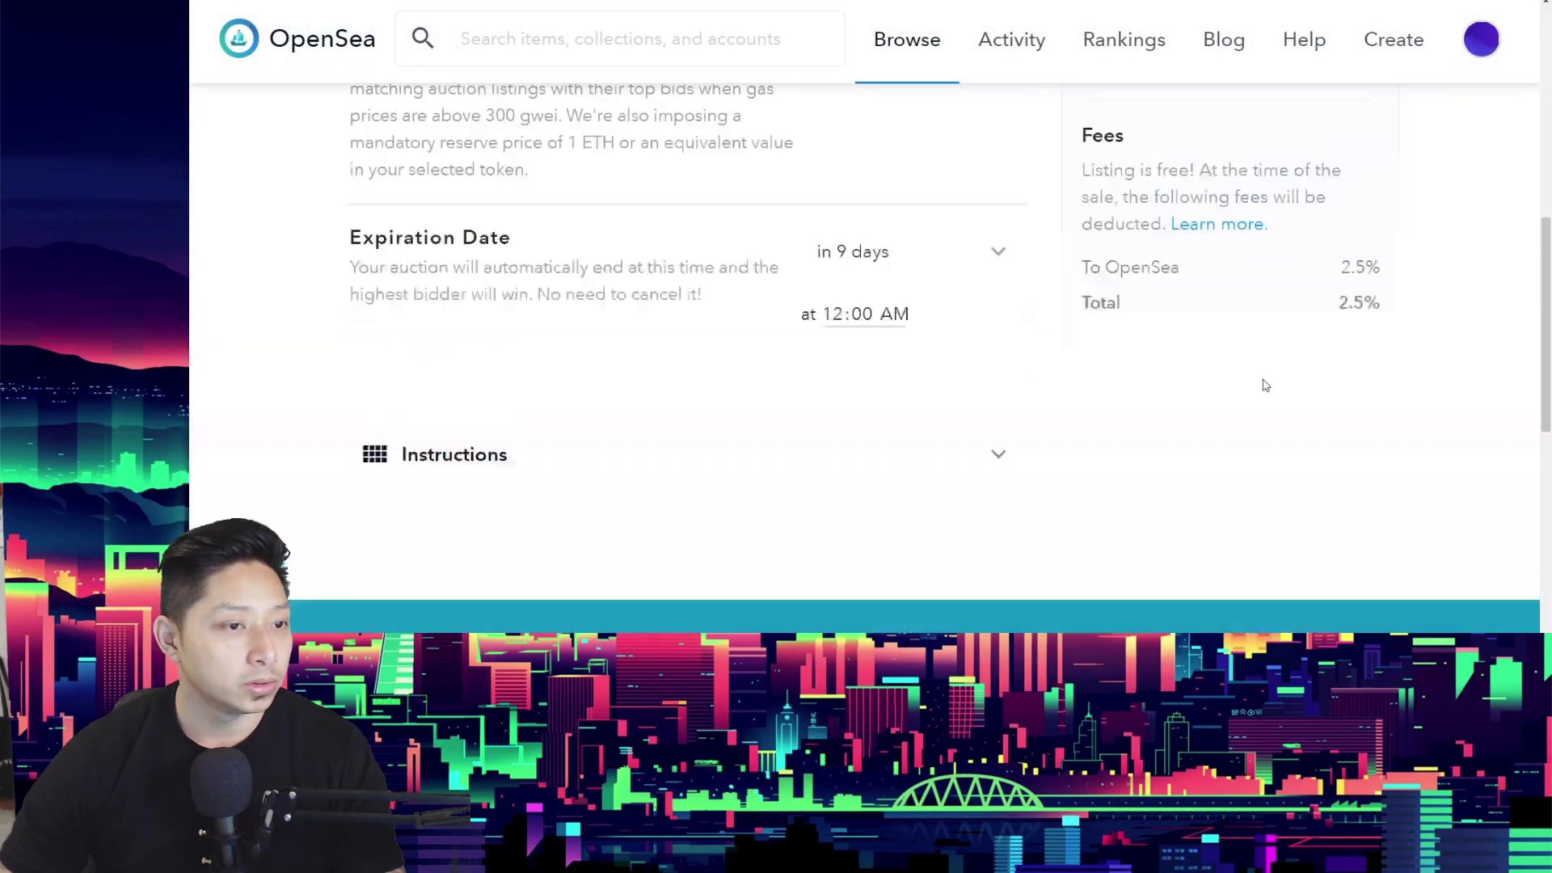
pyautogui.scroll(-3, 1264, 380)
pyautogui.scroll(5, 1236, 372)
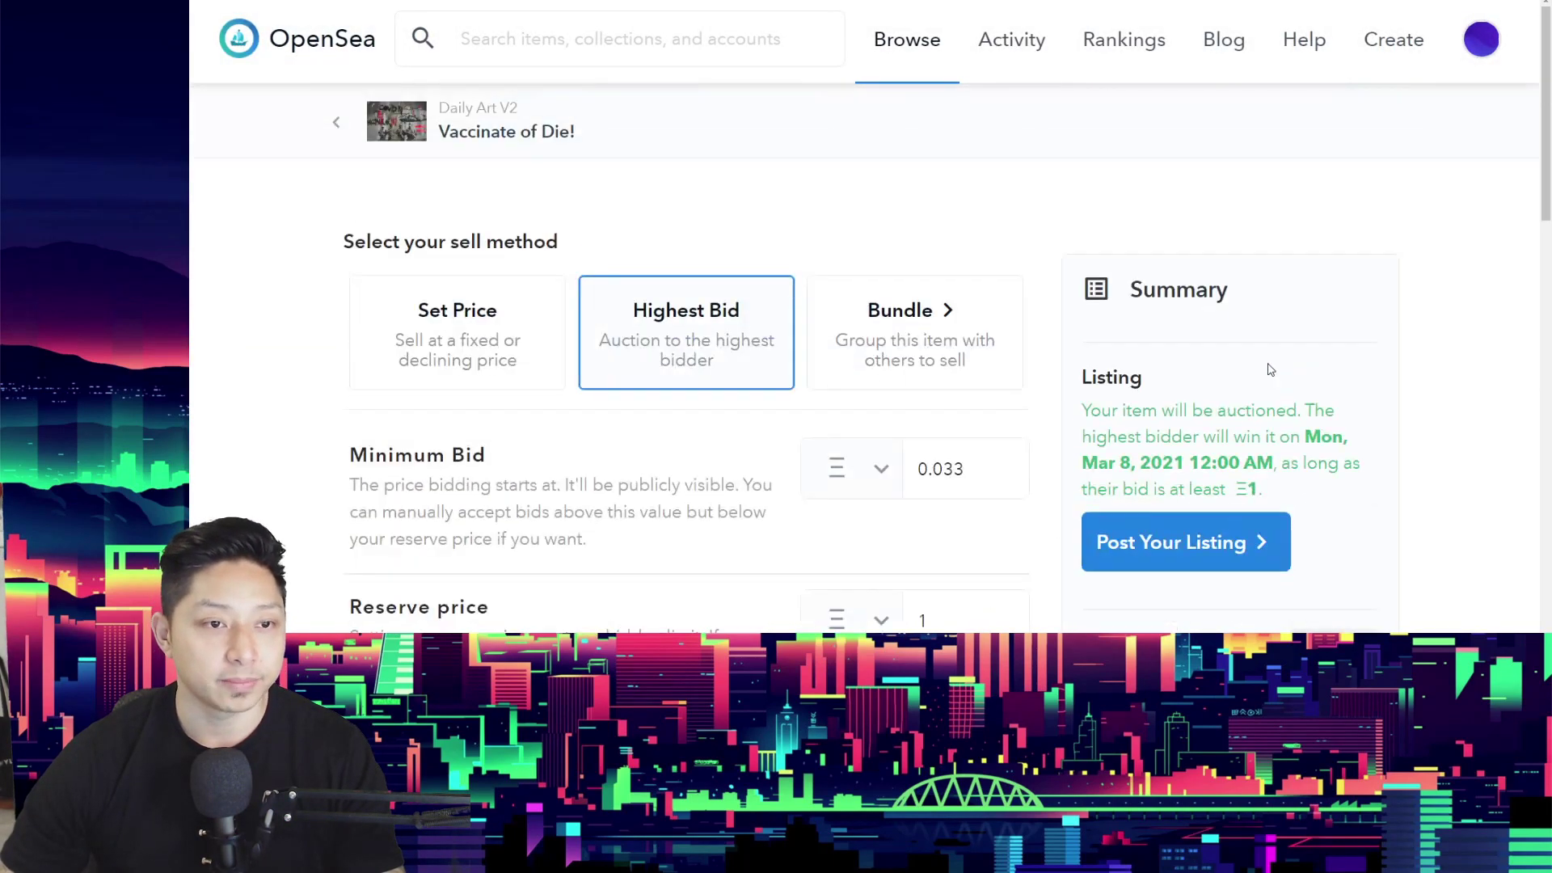
pyautogui.scroll(-5, 1268, 369)
pyautogui.click(1185, 194)
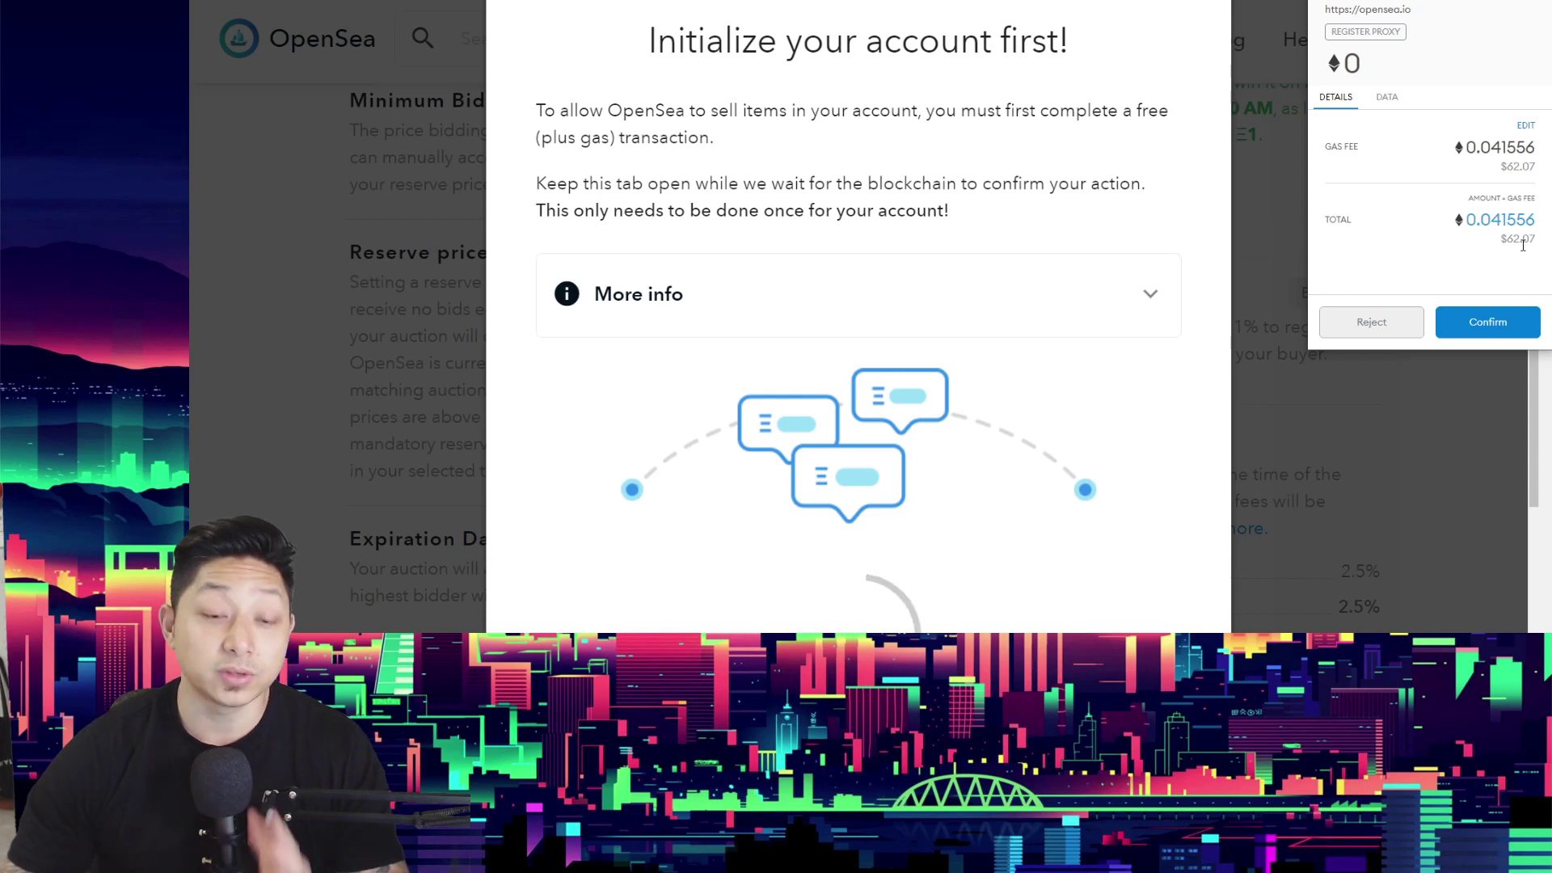
# Confirm the account initialization transaction in the wallet
pyautogui.click(1515, 335)
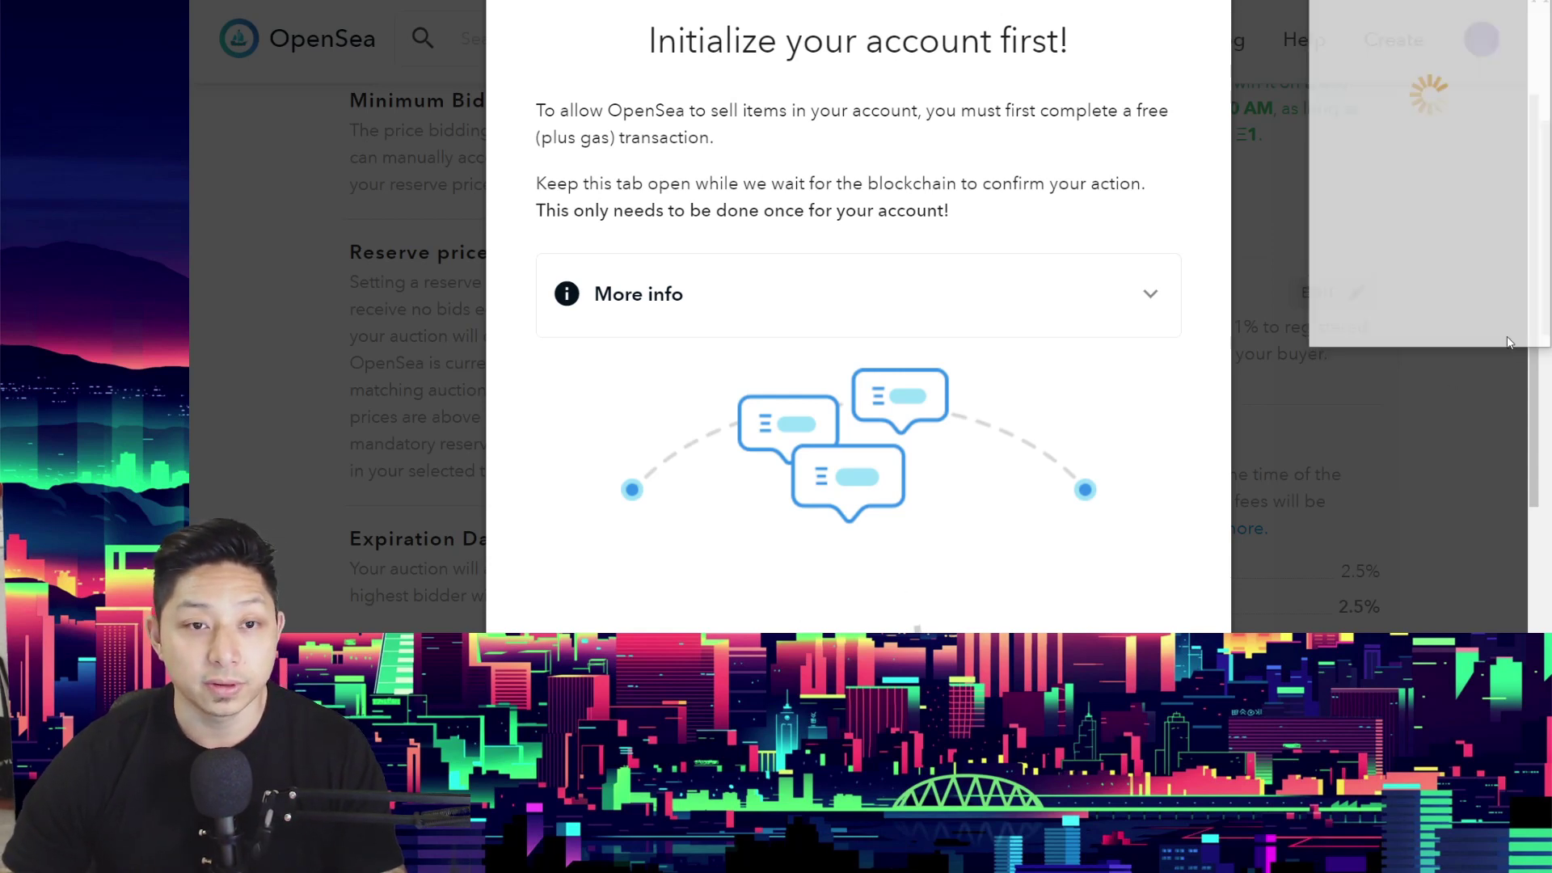
pyautogui.scroll(-3, 938, 339)
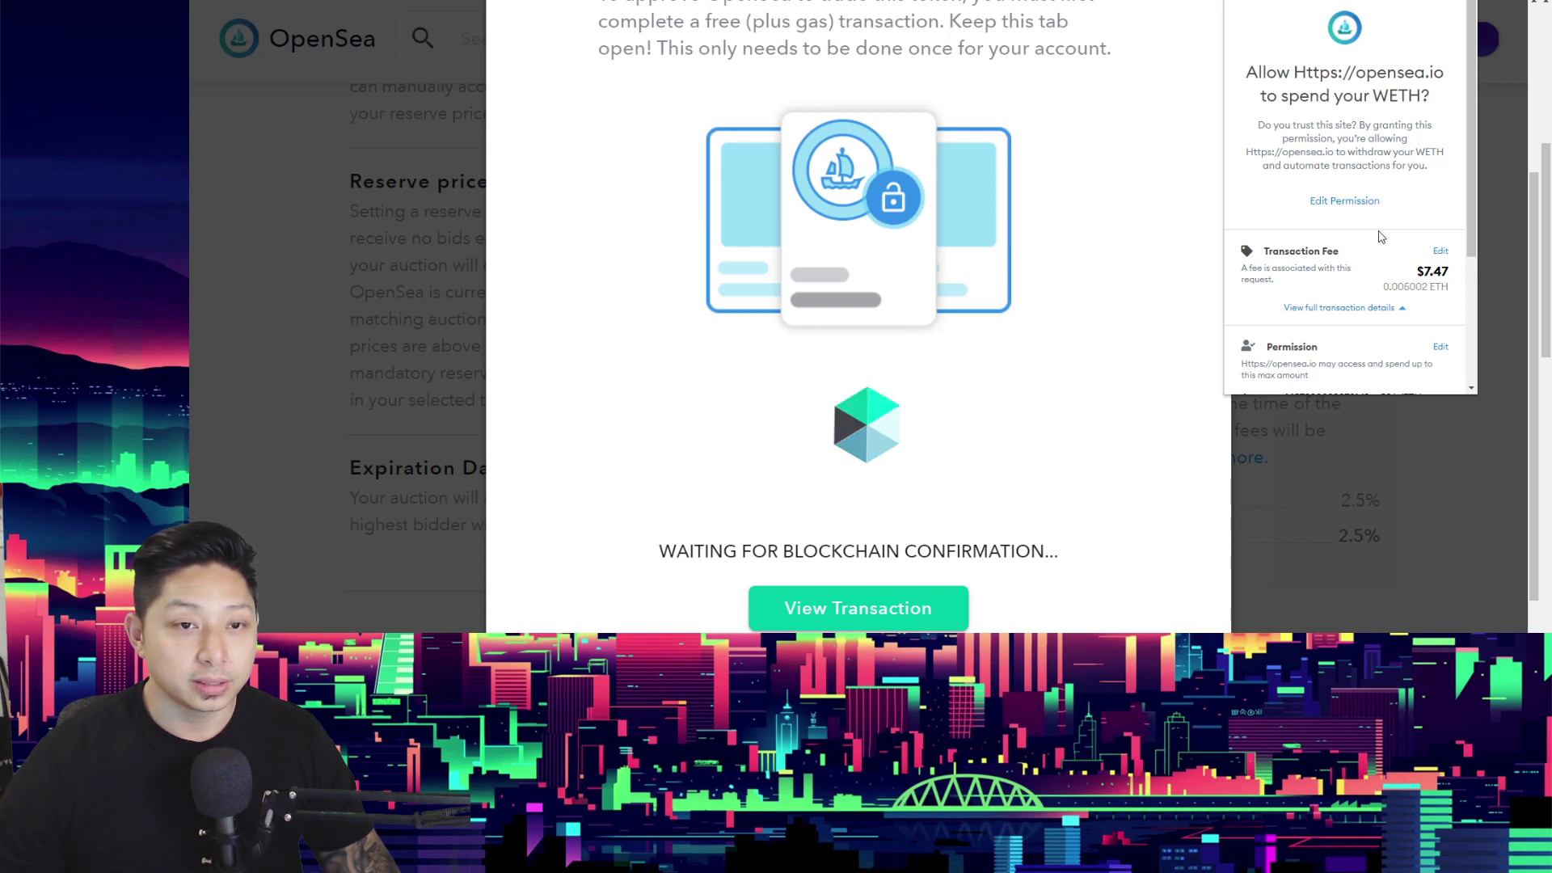
pyautogui.scroll(-3, 1379, 242)
pyautogui.scroll(3, 1379, 291)
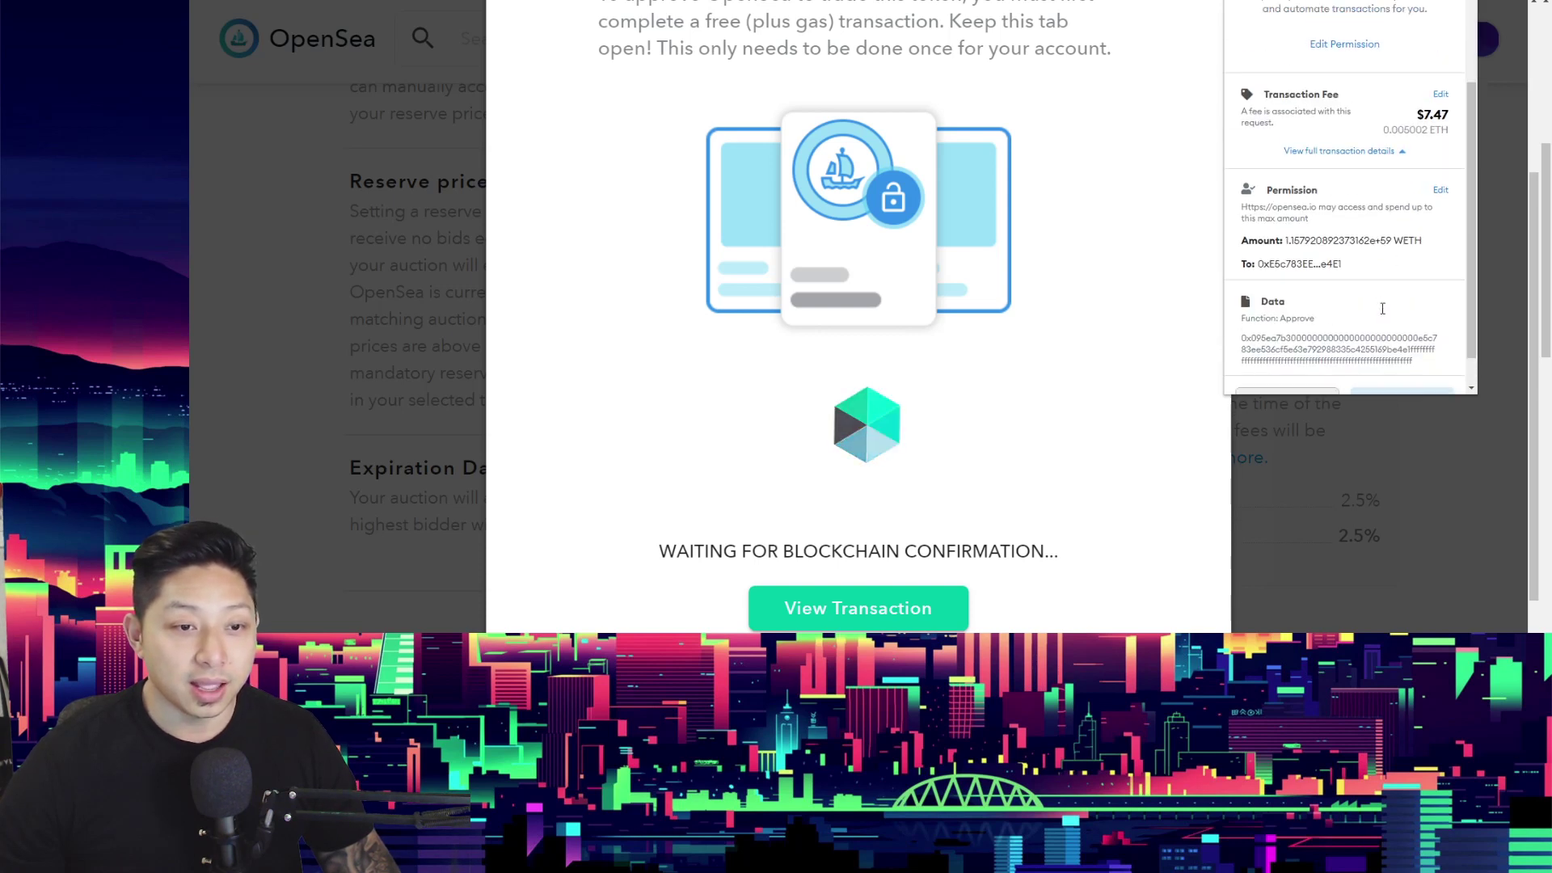
pyautogui.scroll(-3, 1379, 276)
pyautogui.scroll(3, 1379, 275)
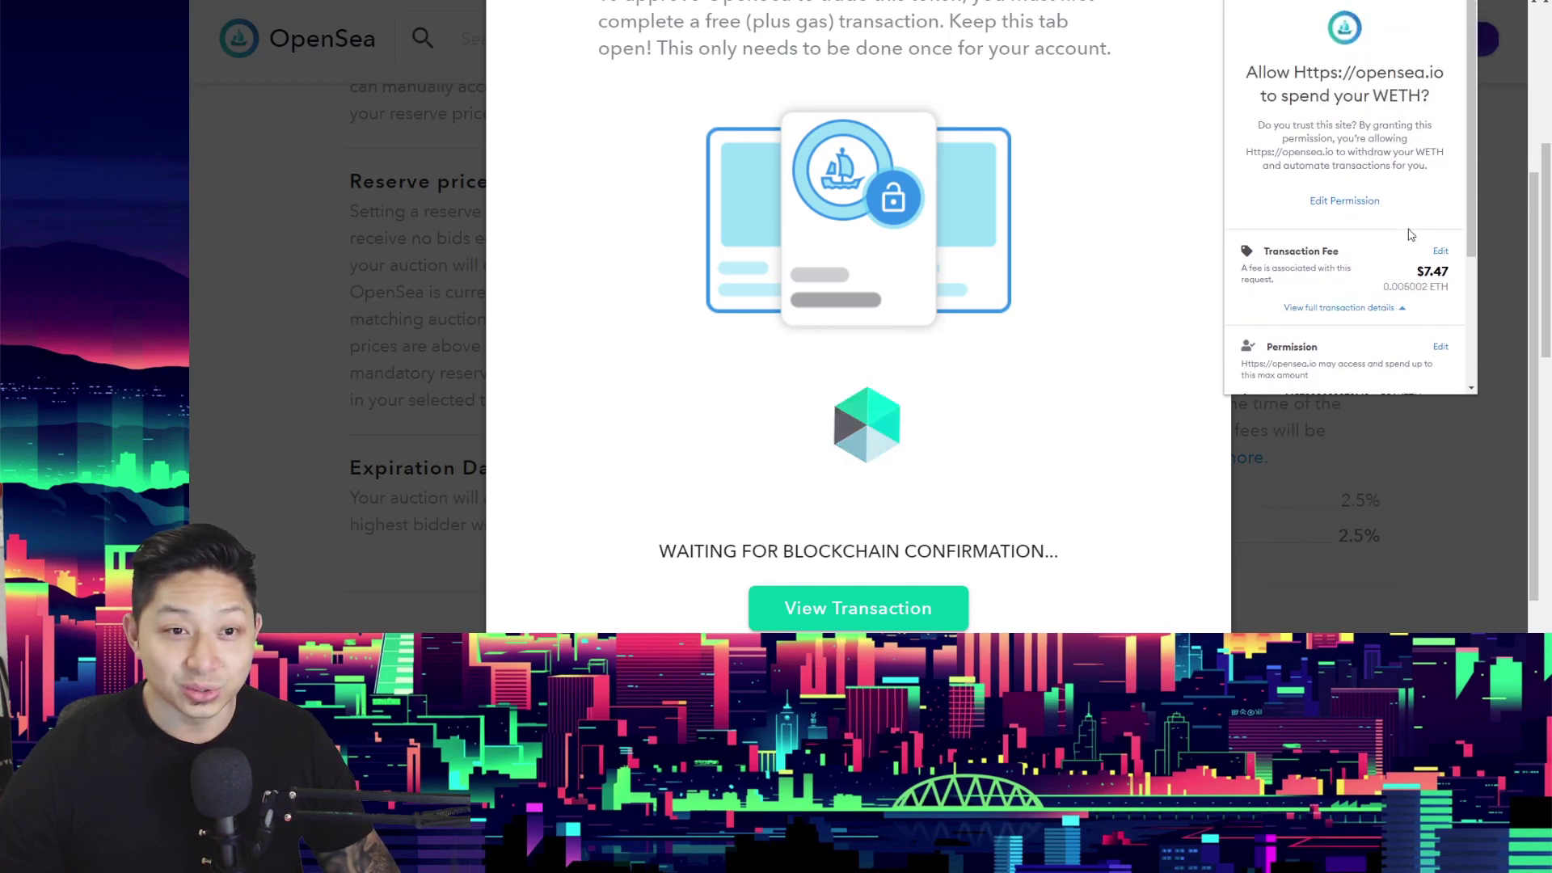
# Approve WETH spending despite the $7.47 fee, then sign the listing request
pyautogui.moveTo(1425, 272); pyautogui.dragTo(1441, 271)
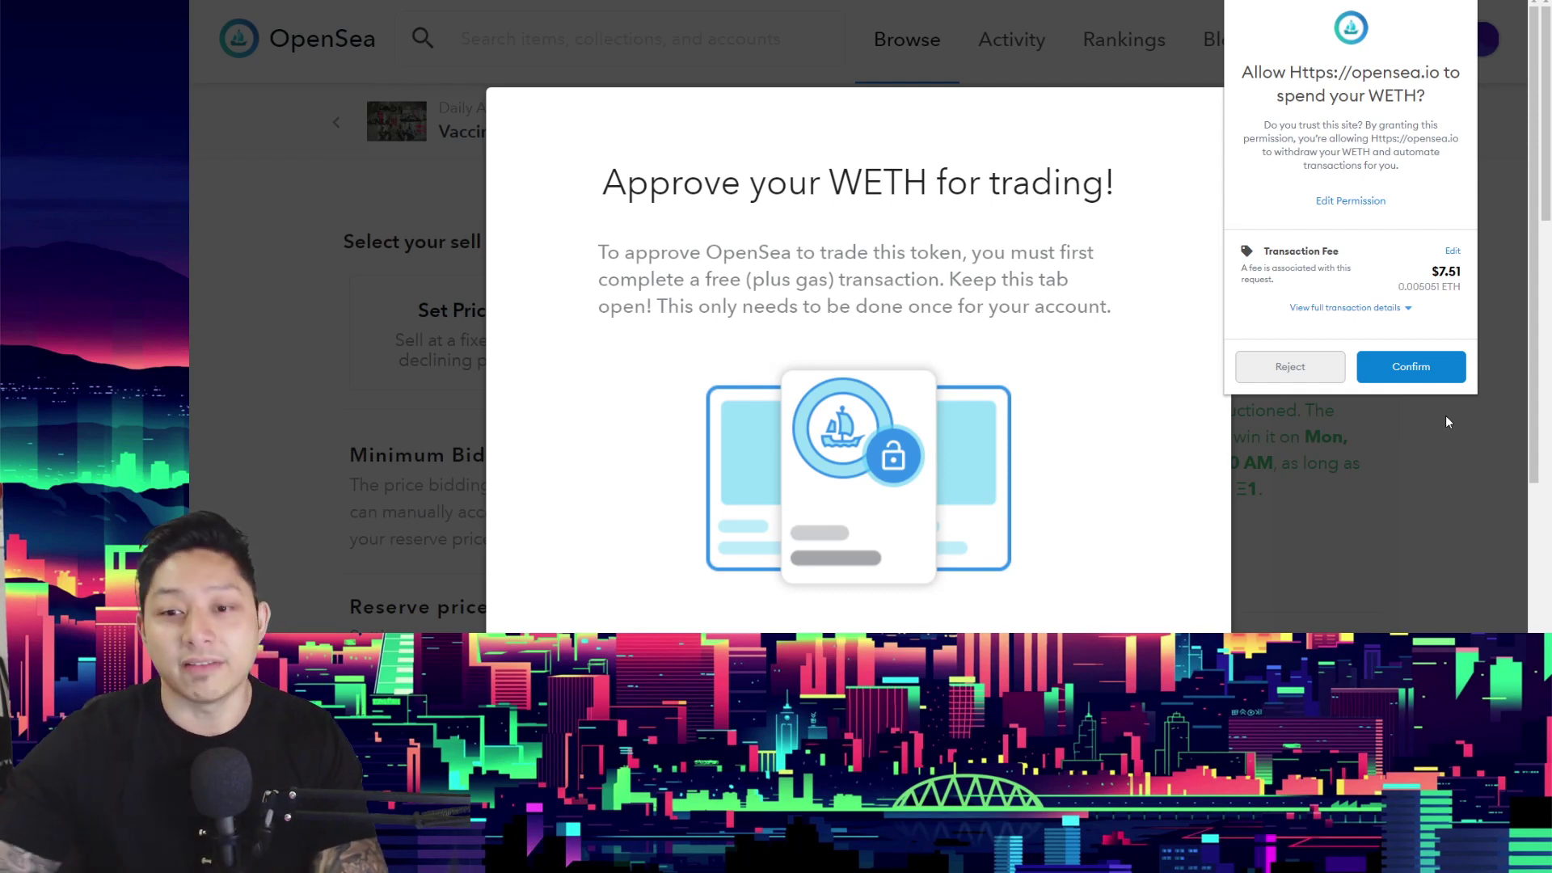
pyautogui.click(1412, 366)
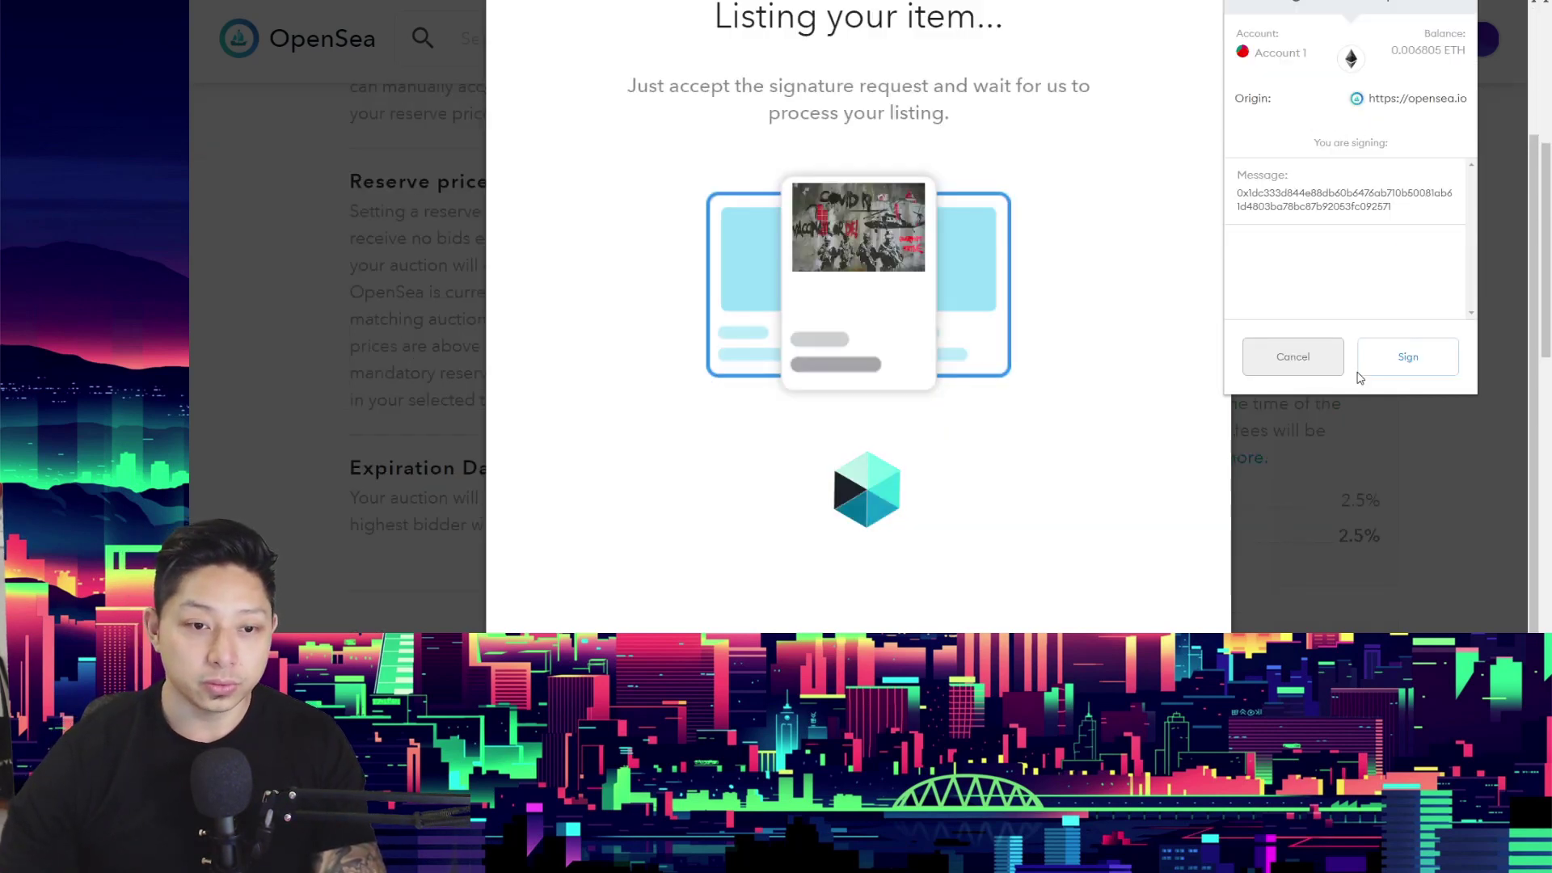
pyautogui.click(1434, 370)
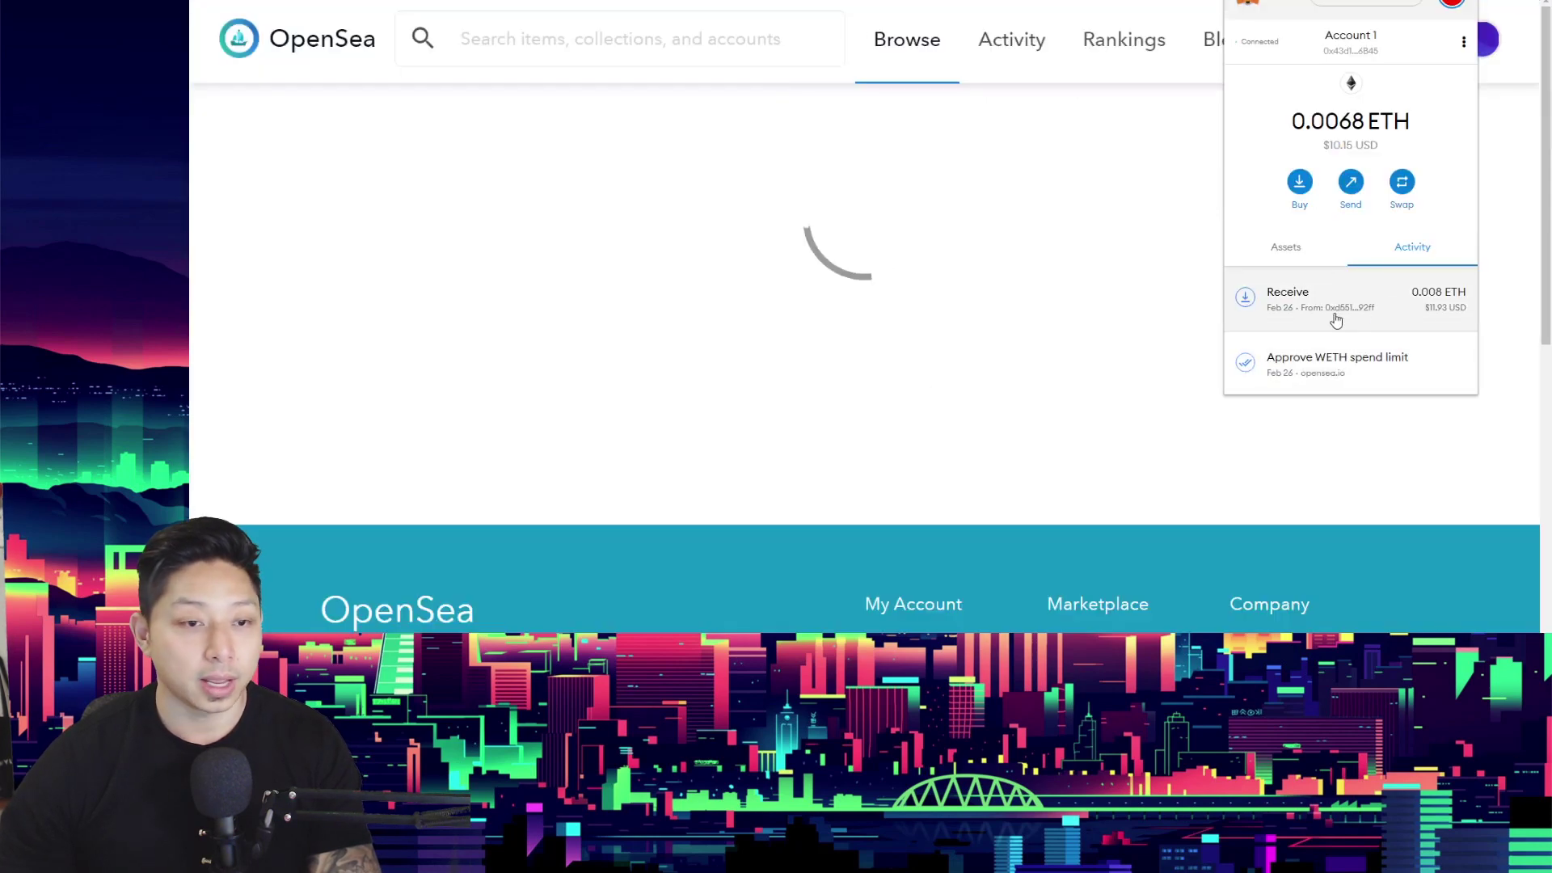
pyautogui.click(1183, 354)
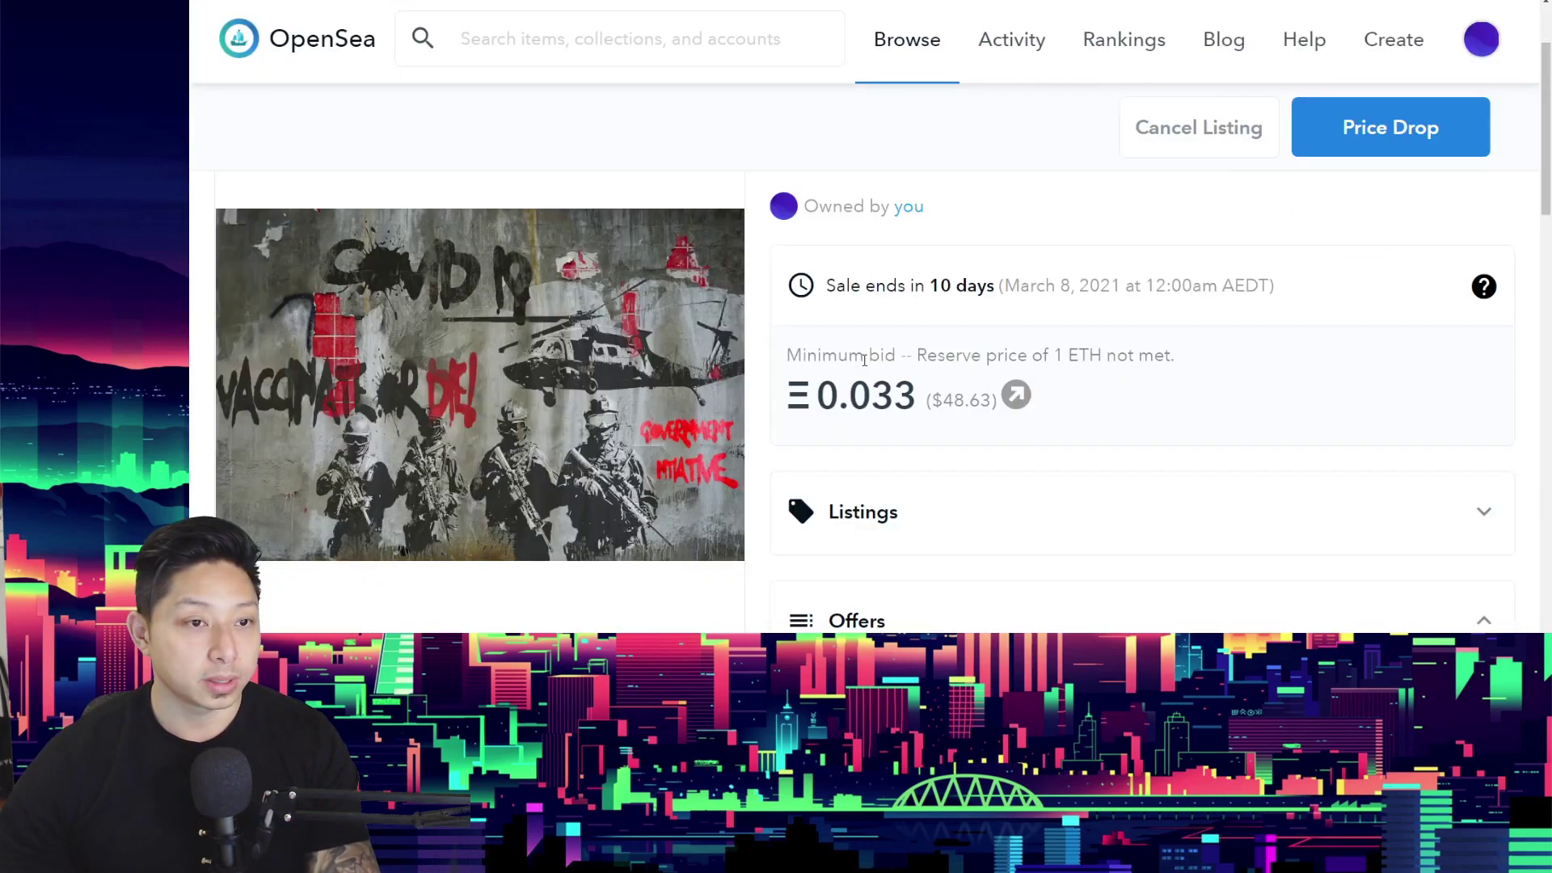
pyautogui.hotkey('ctrl', '-')
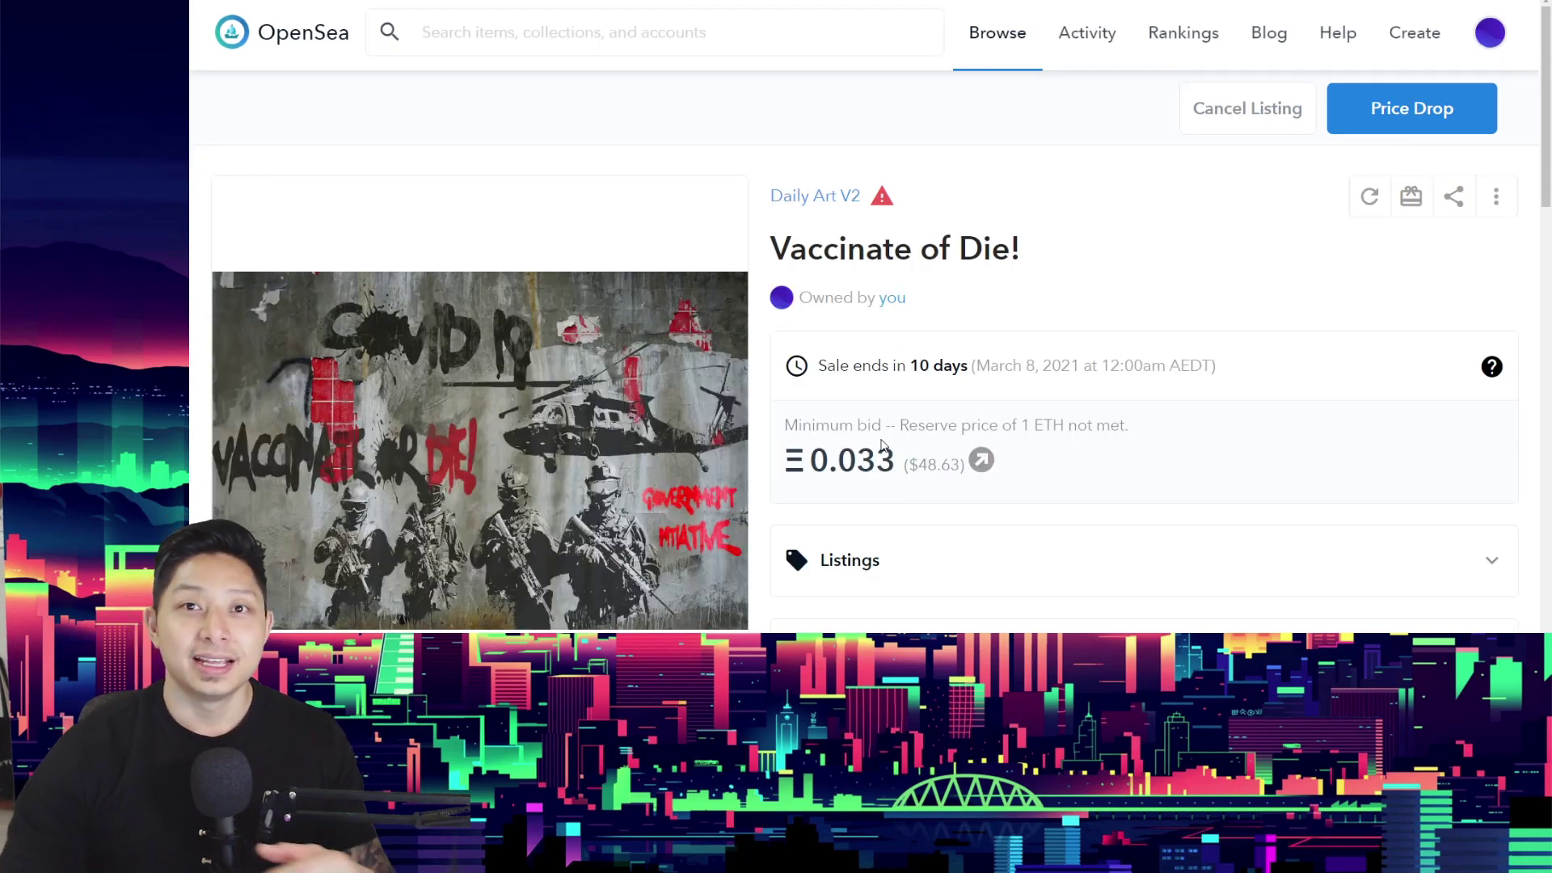